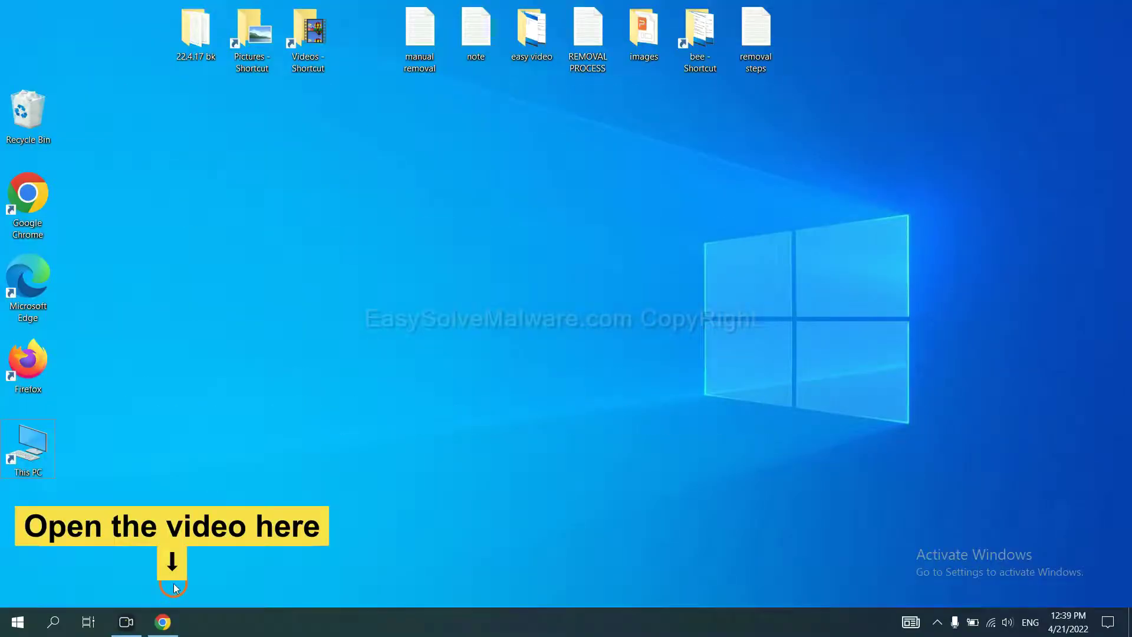
Step: Open the easysolvemalware.com removal guide in Chrome and download the SpyHunter installer for Windows
click(173, 619)
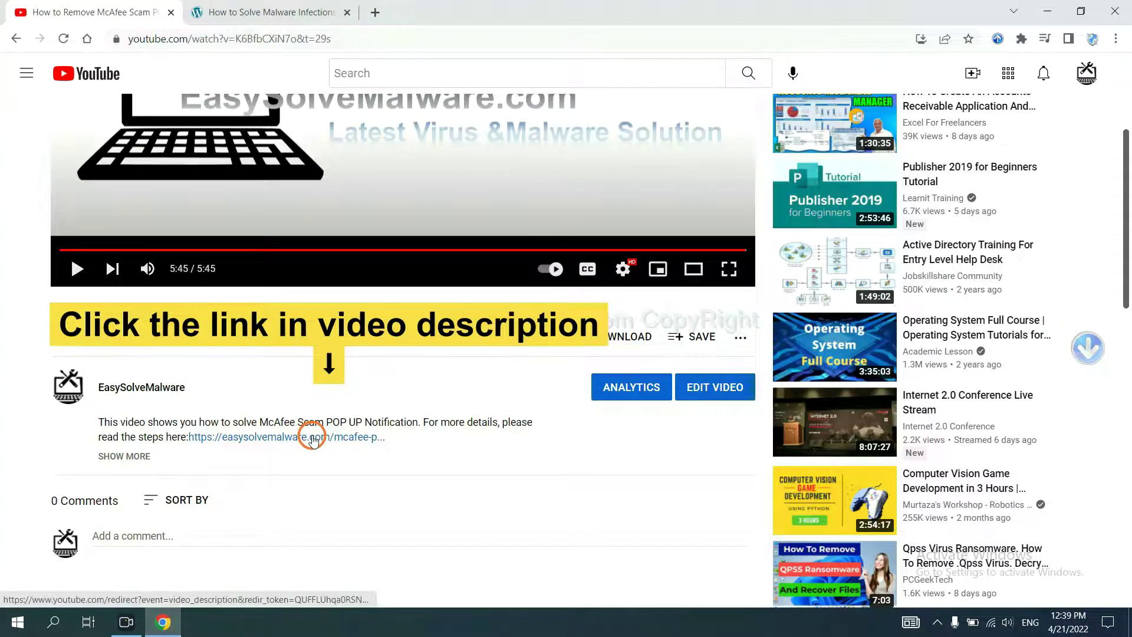
click(313, 439)
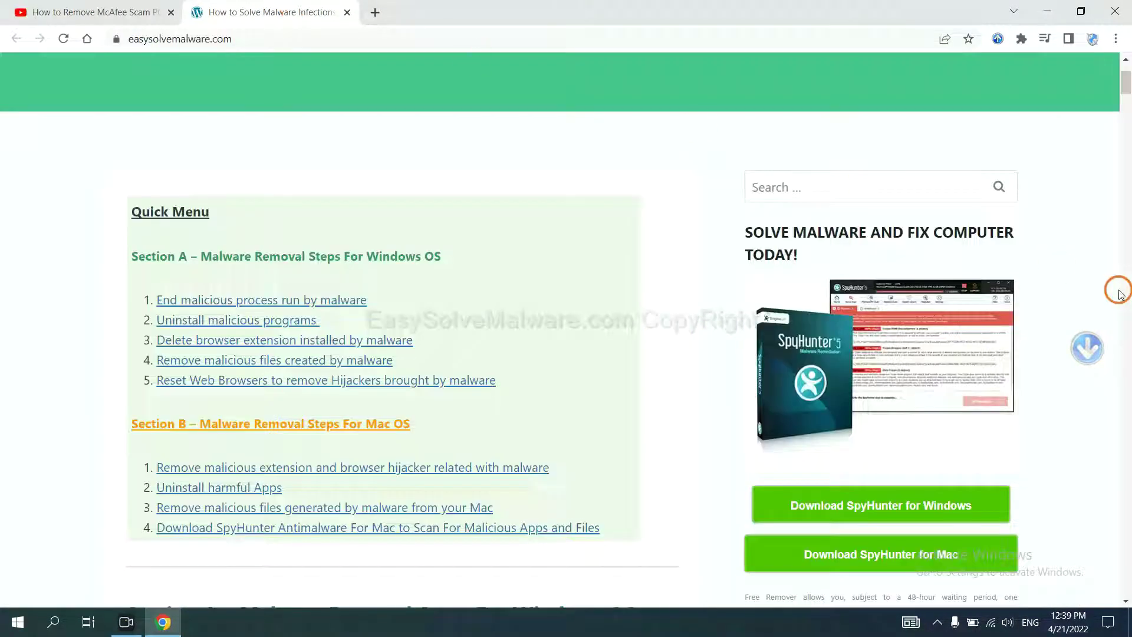
scroll(1121, 293, down, 4)
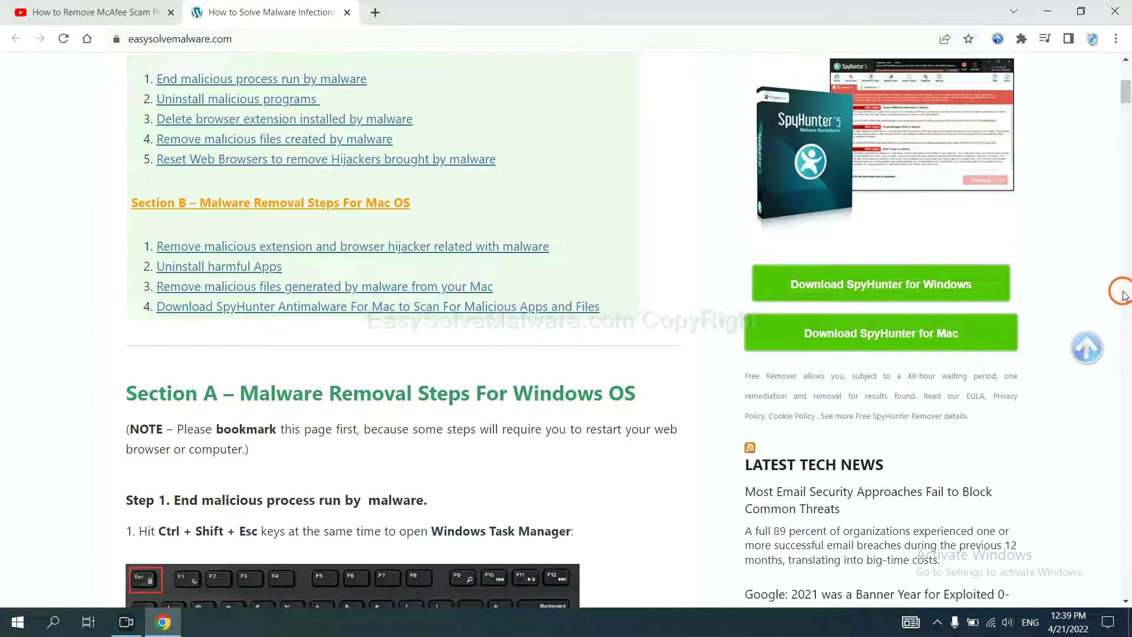
click(962, 282)
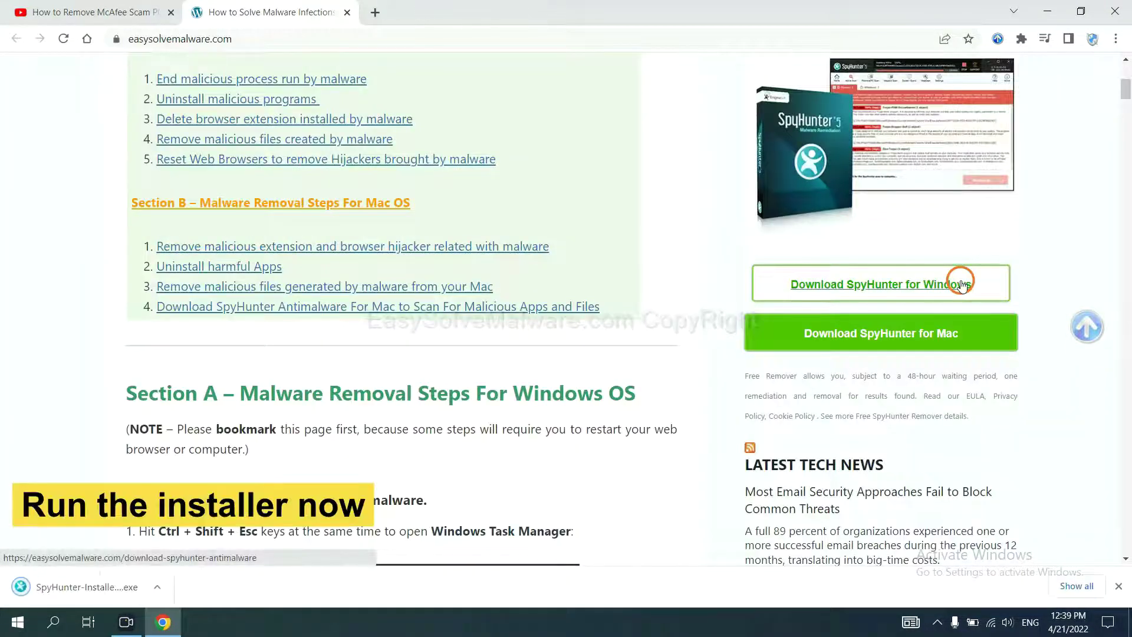
Step: Install SpyHunter 5 in English, accepting the EULA and Privacy Policy, and launch it
click(71, 588)
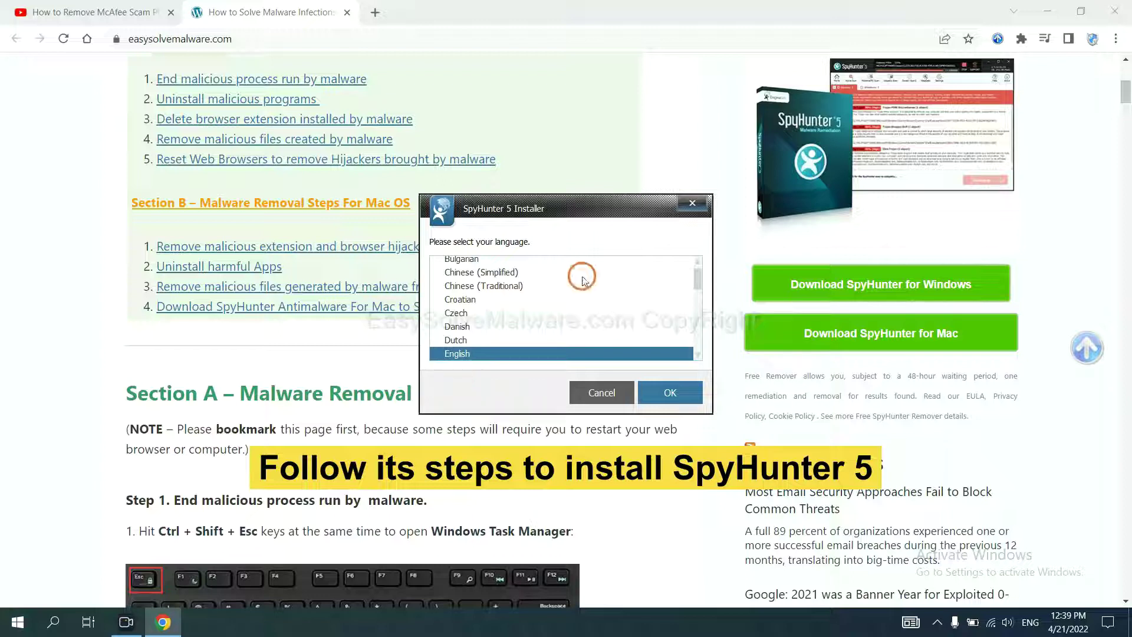
click(649, 386)
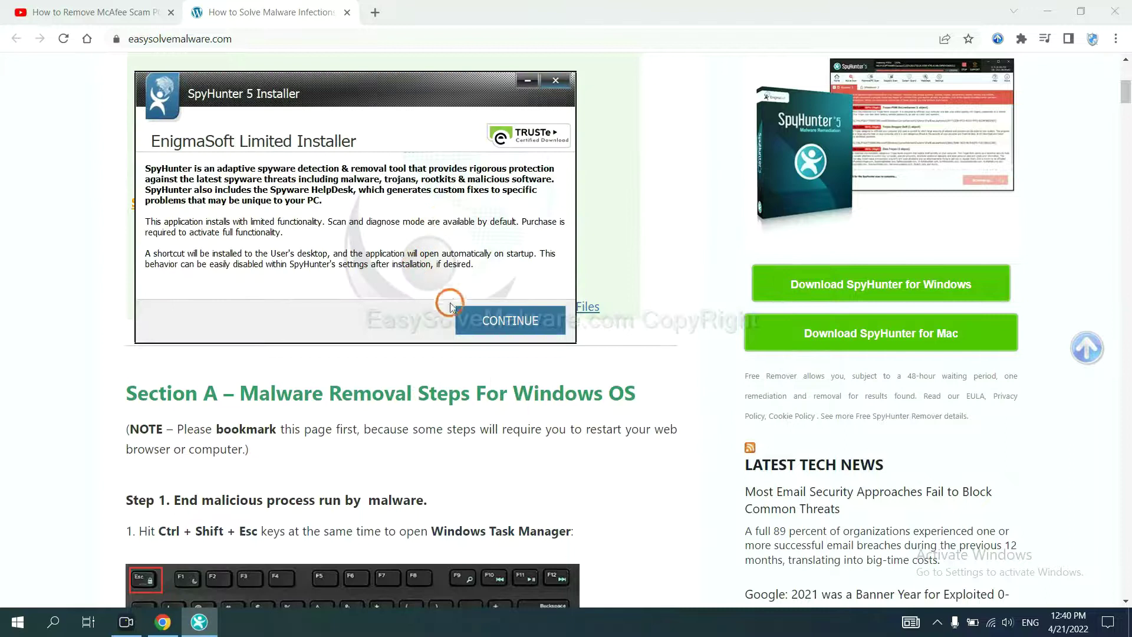
click(475, 320)
click(365, 283)
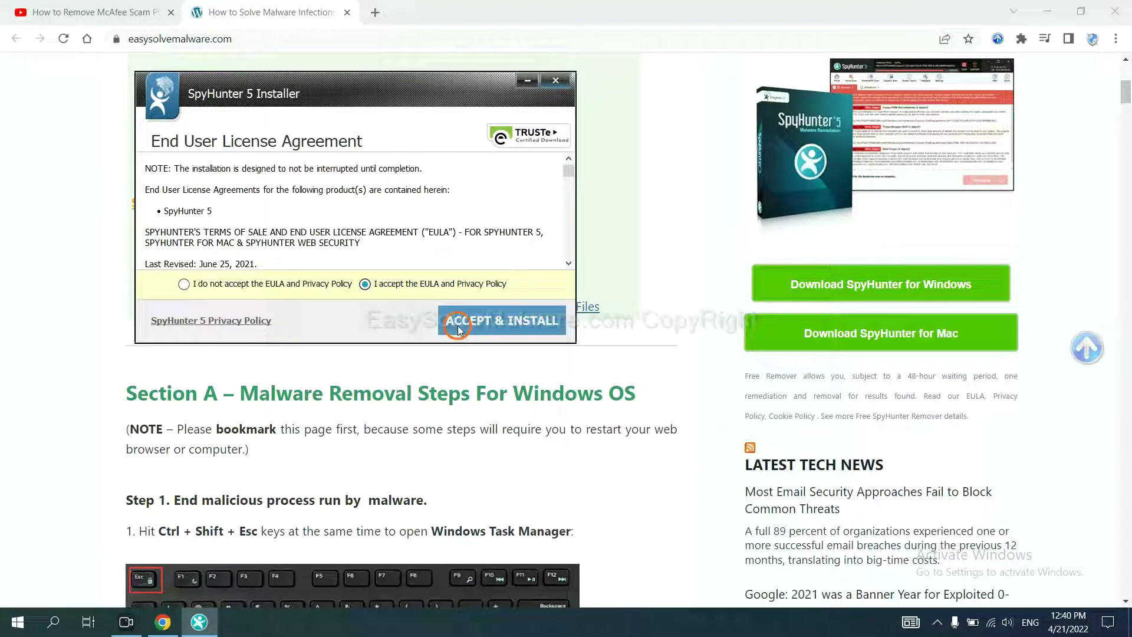
click(458, 328)
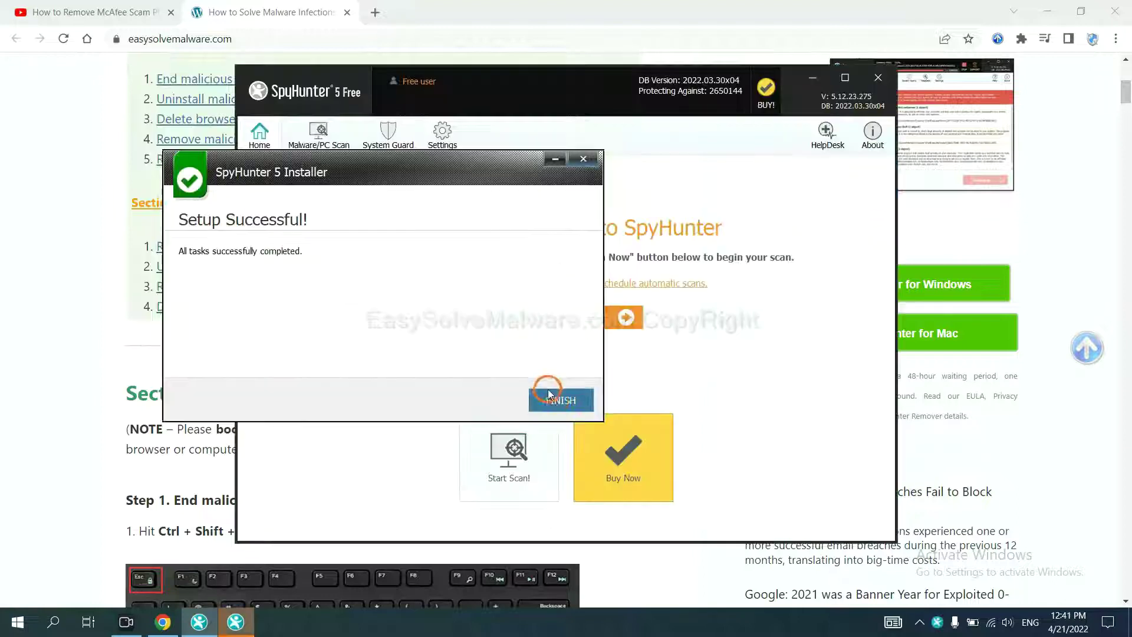
click(558, 396)
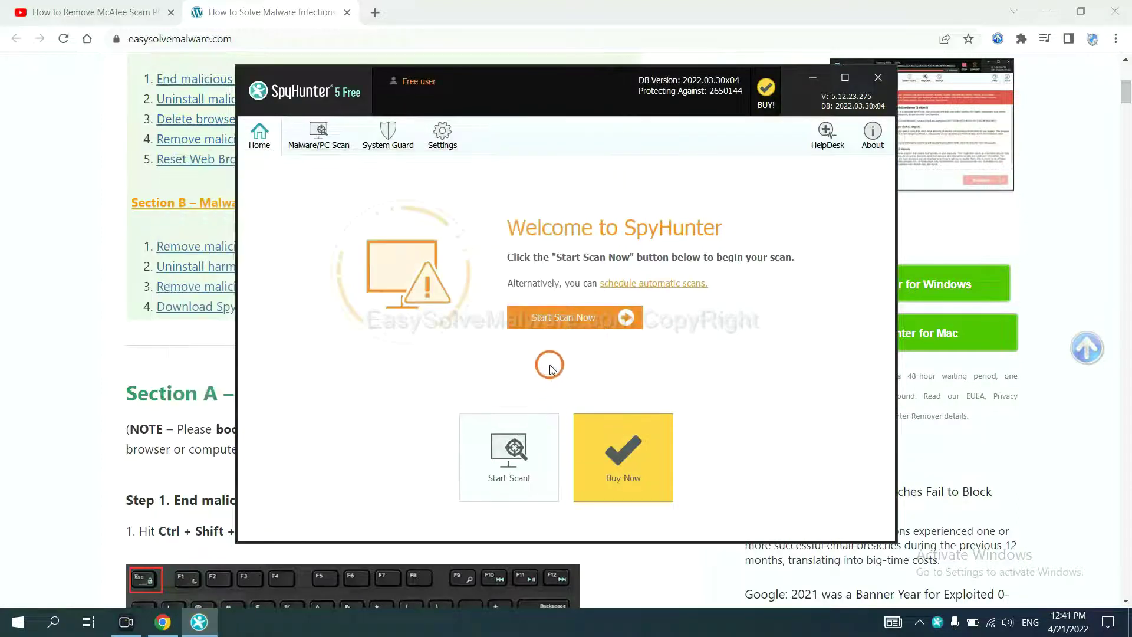
Step: Run a SpyHunter scan and continue past the Unknown Objects list to the registration prompt
click(557, 320)
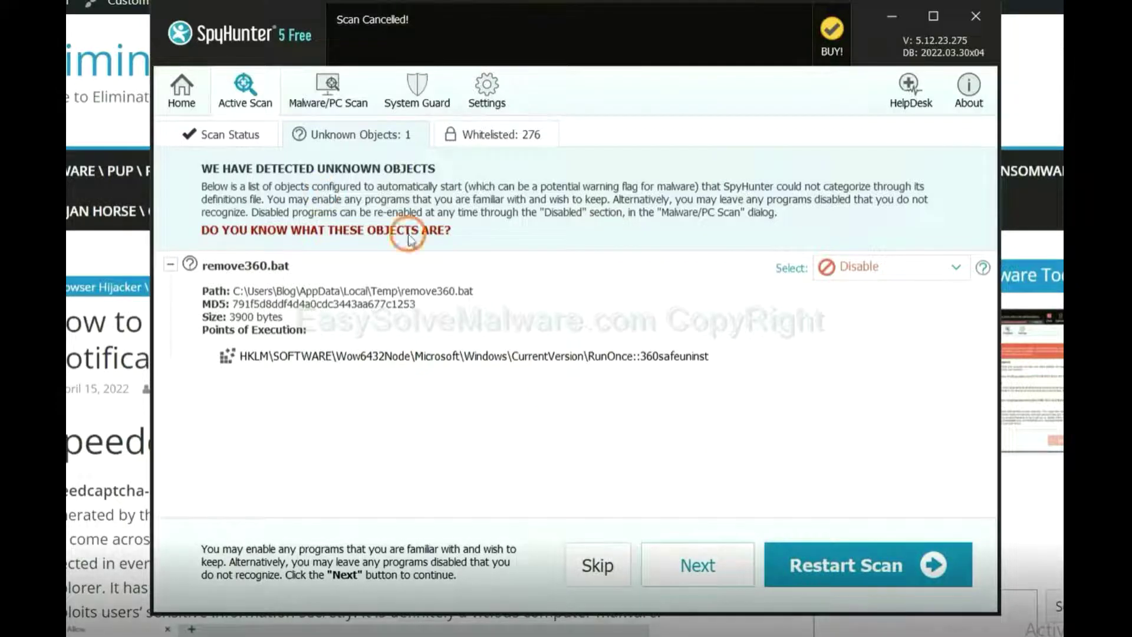
click(697, 568)
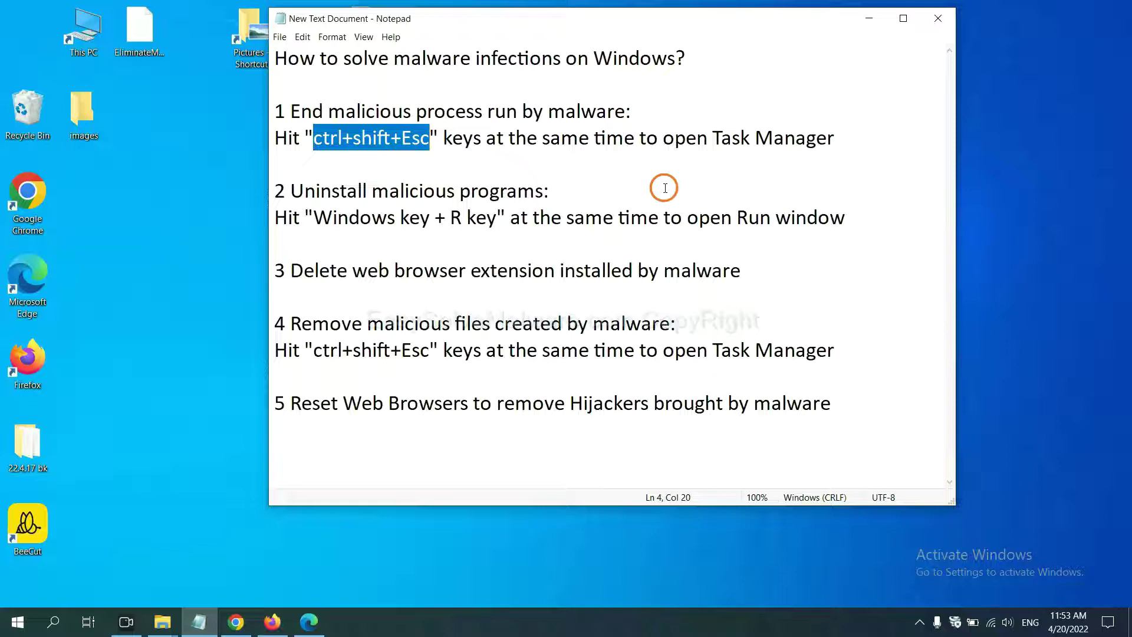
Step: Deselect the ctrl+shift+Esc text in the Notepad removal steps
click(404, 141)
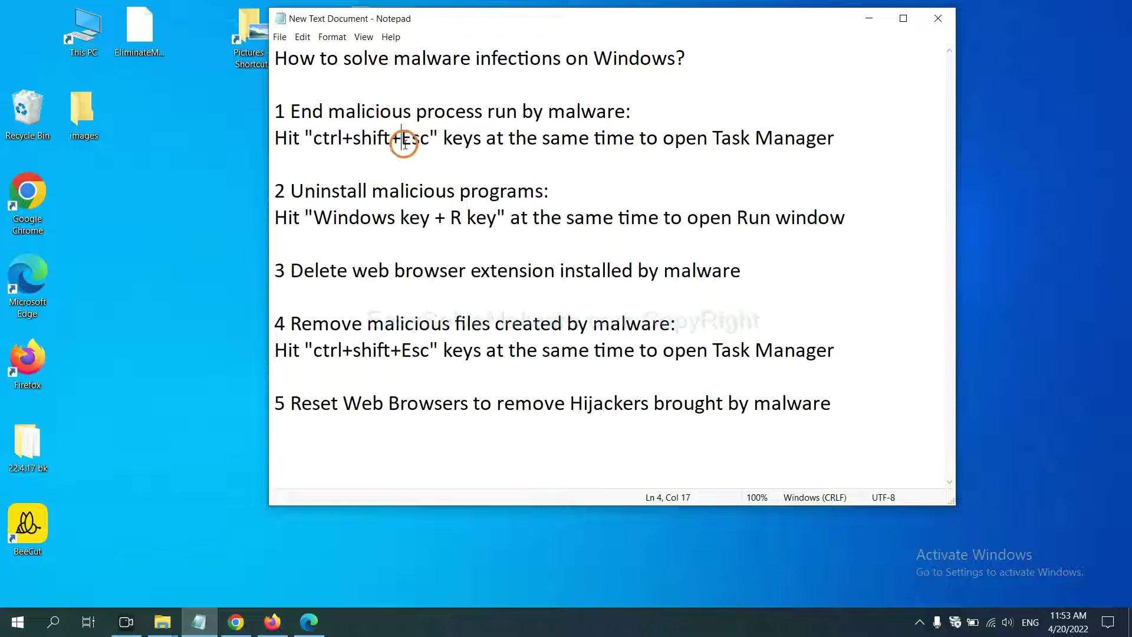
drag(430, 140, 316, 142)
key(ctrl+shift+Escape)
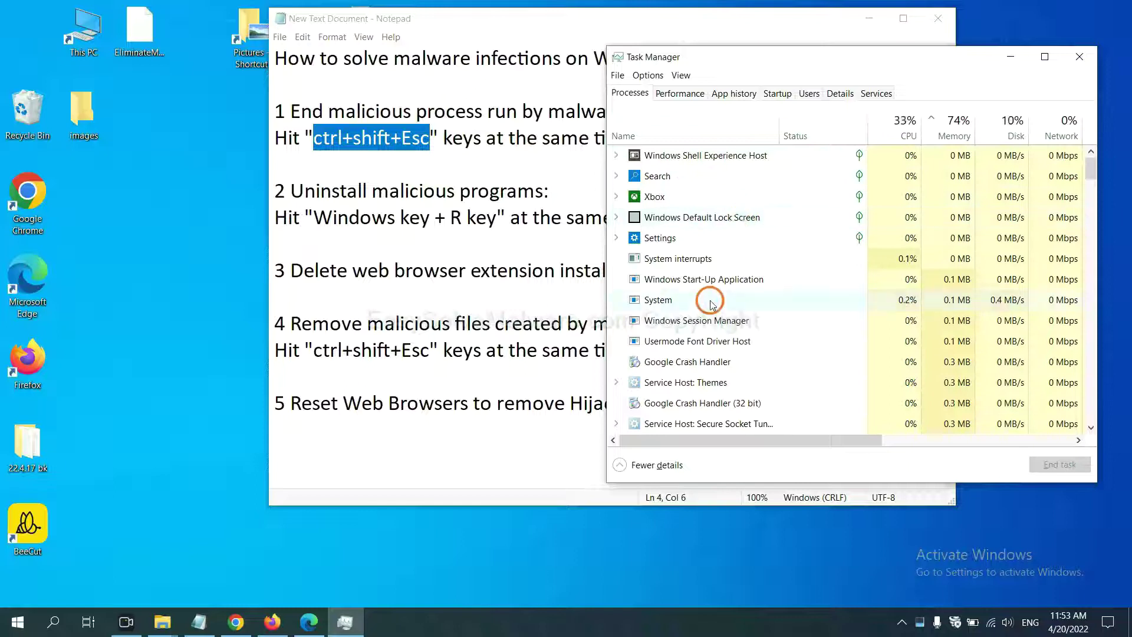
click(755, 298)
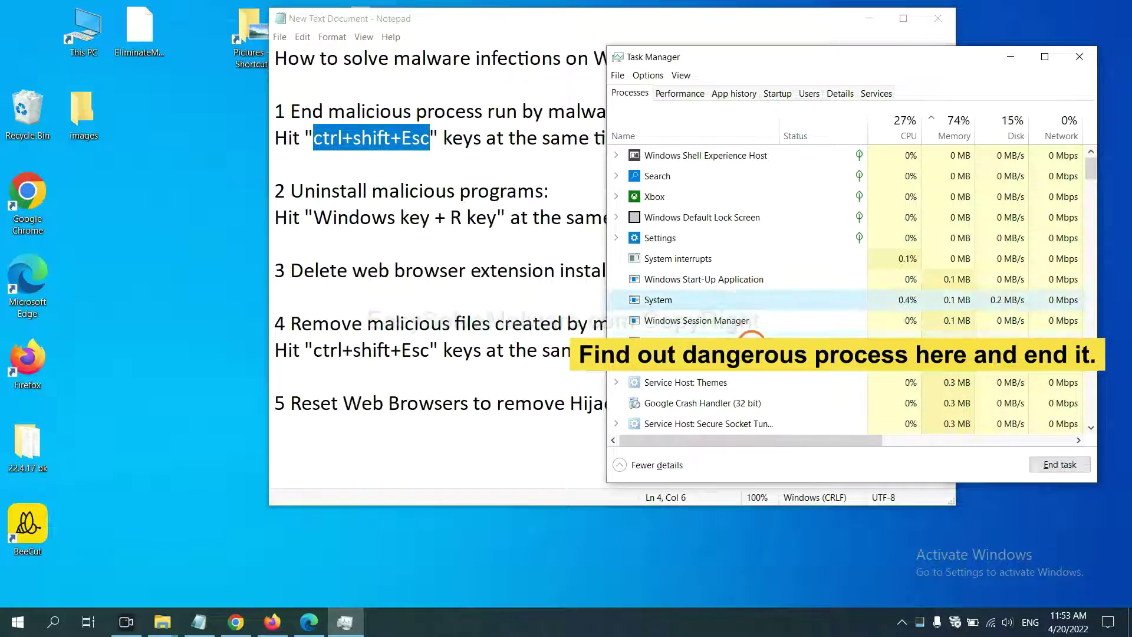
click(753, 343)
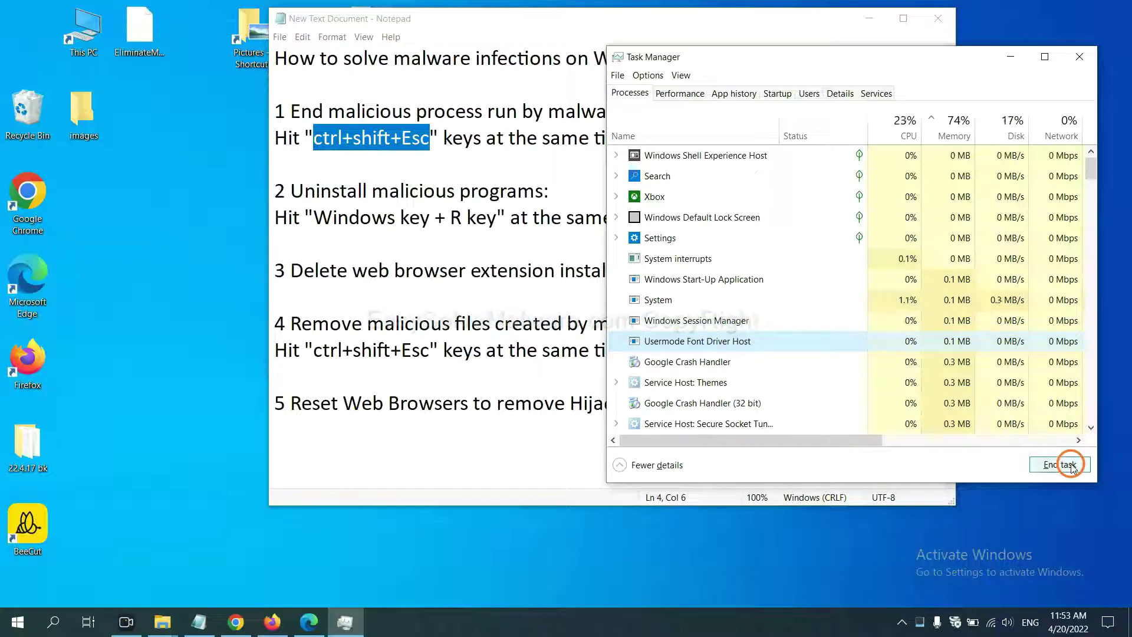
click(1075, 59)
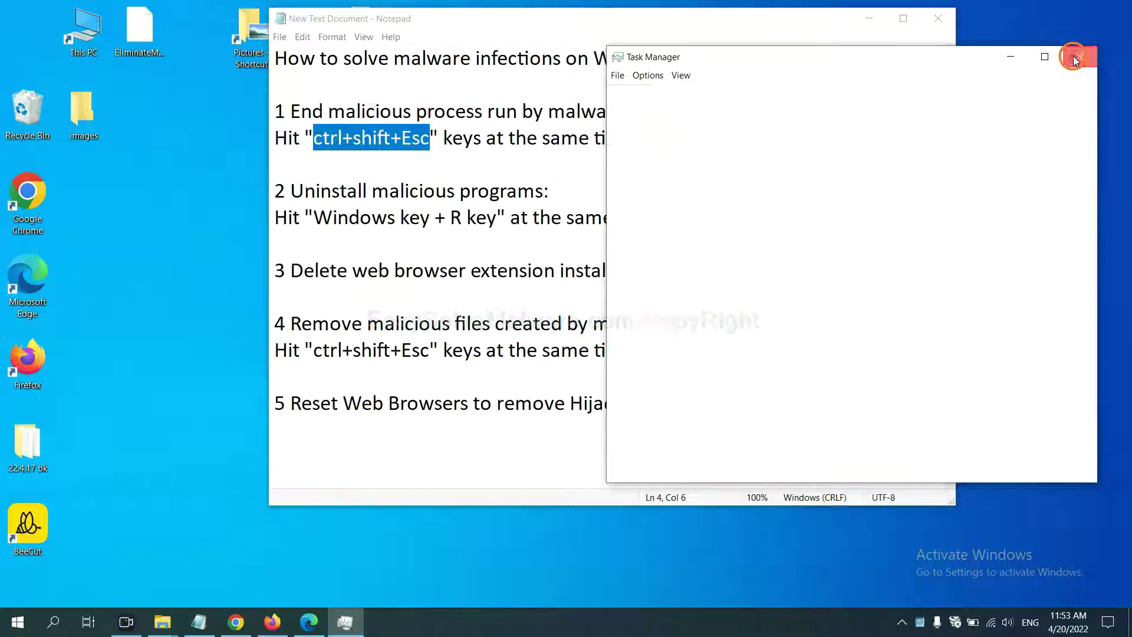
click(703, 206)
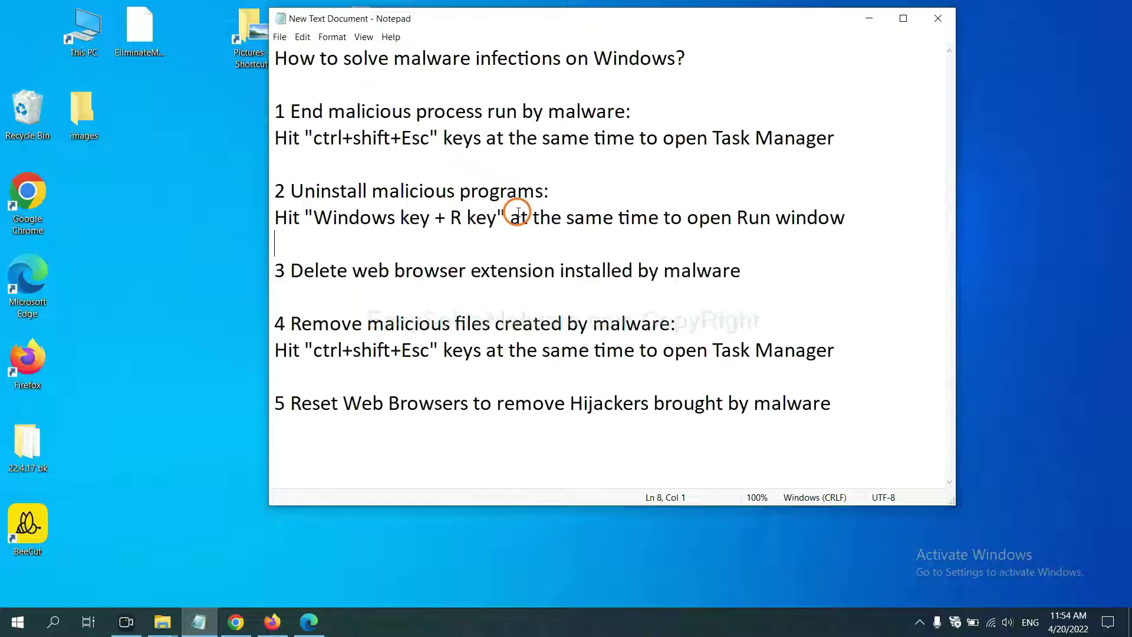
Step: Run 'control panel' from the Win+R dialog to open Control Panel
drag(311, 222, 494, 230)
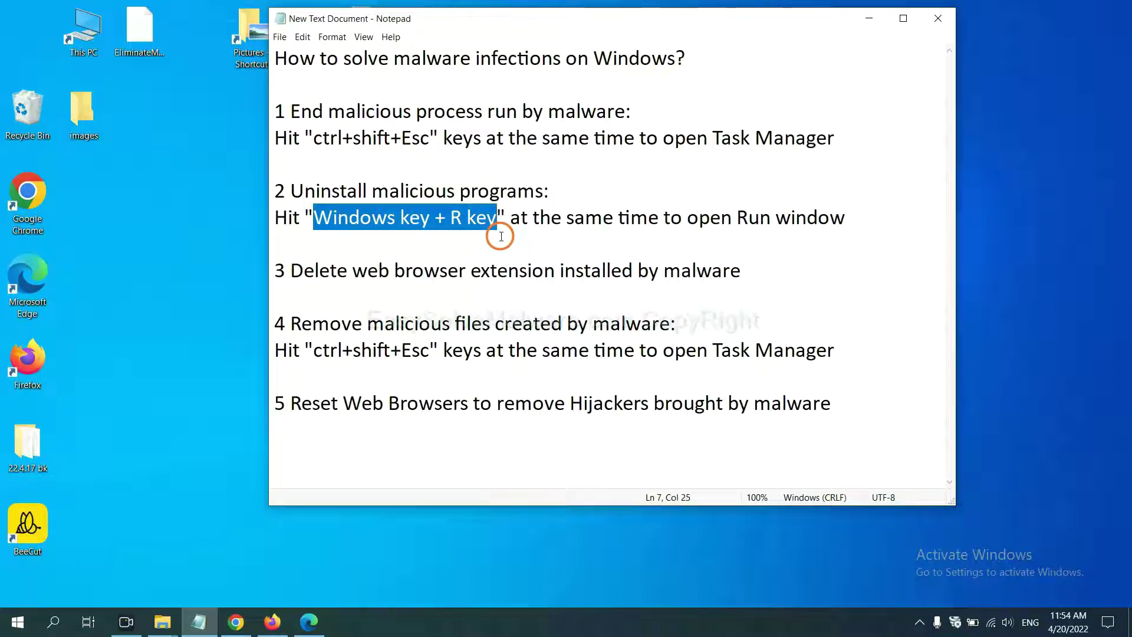
key(super+r)
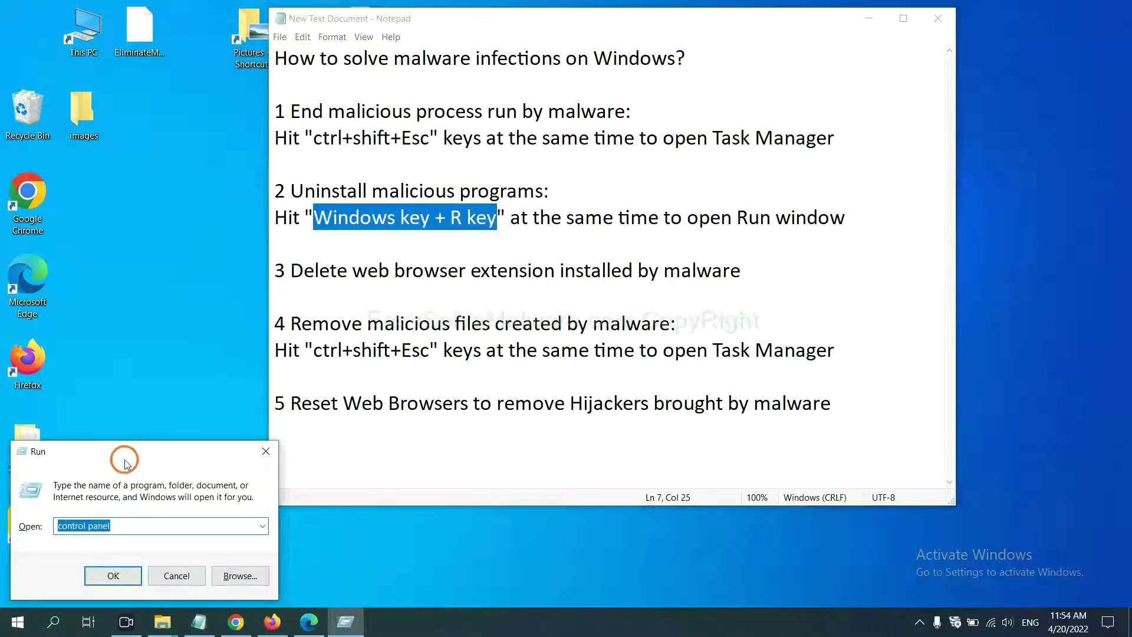
drag(125, 458, 899, 189)
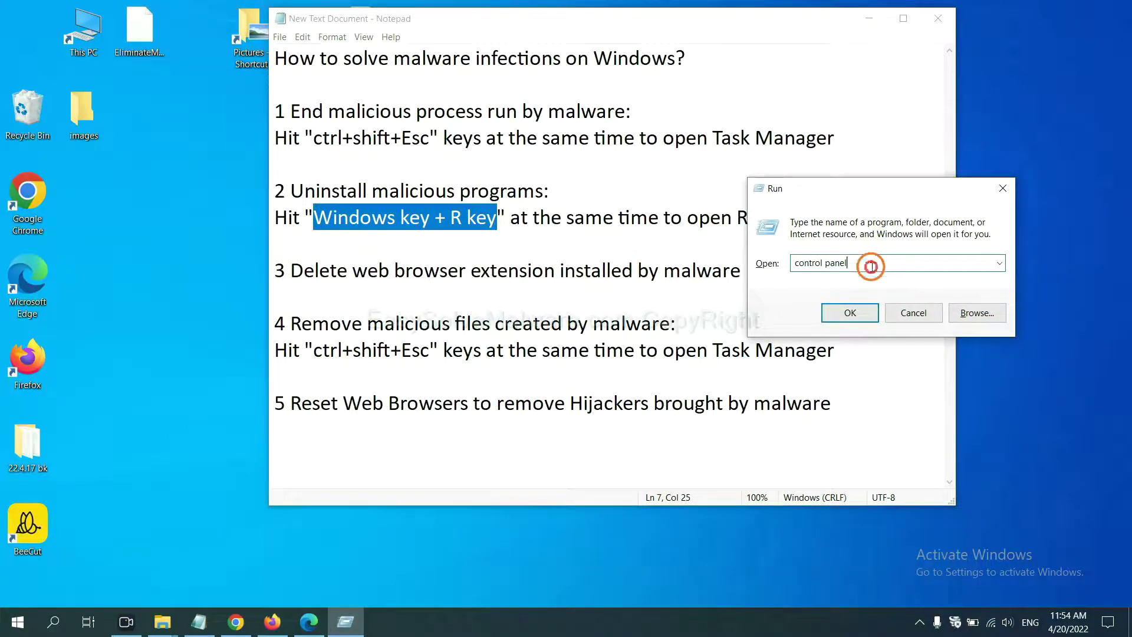
drag(872, 261, 776, 263)
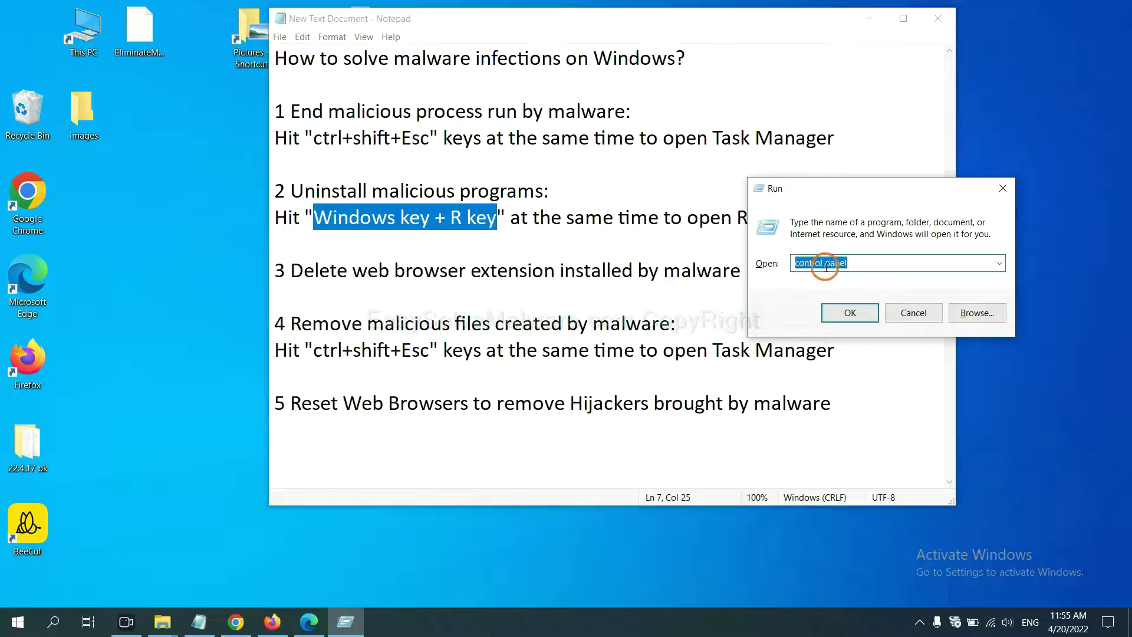
click(846, 321)
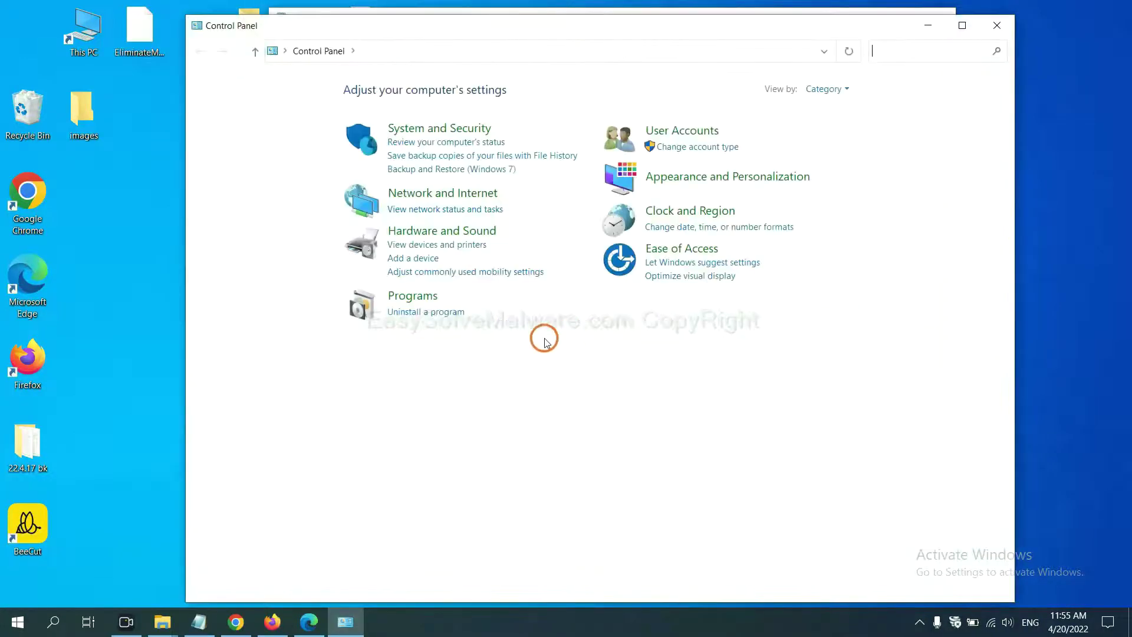
Step: Review the installed programs list, select Xiph.Org Open Codecs as a suspect, then close it
click(447, 314)
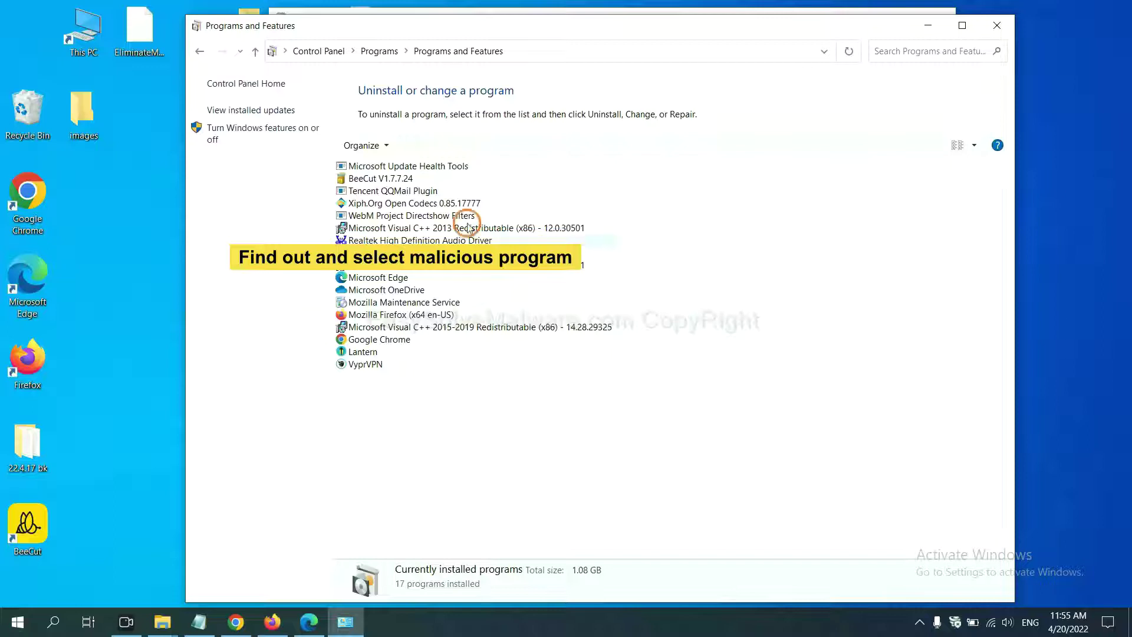
click(443, 204)
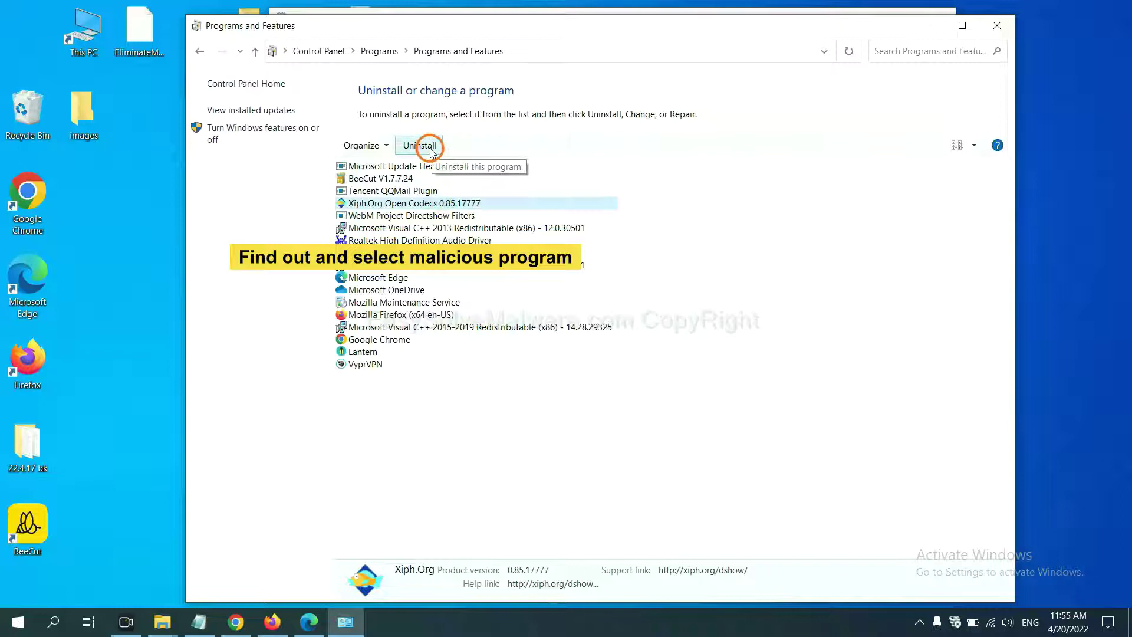
click(1000, 26)
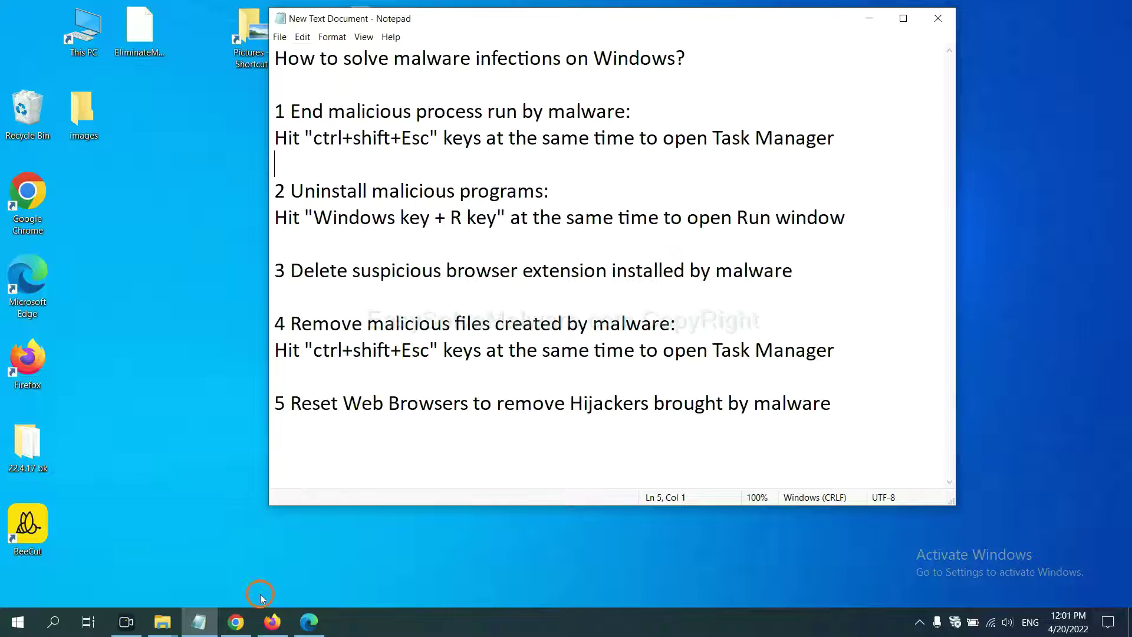
Step: Check Chrome's Extensions page, which lists only Scroll To Top, then move to Firefox
click(242, 622)
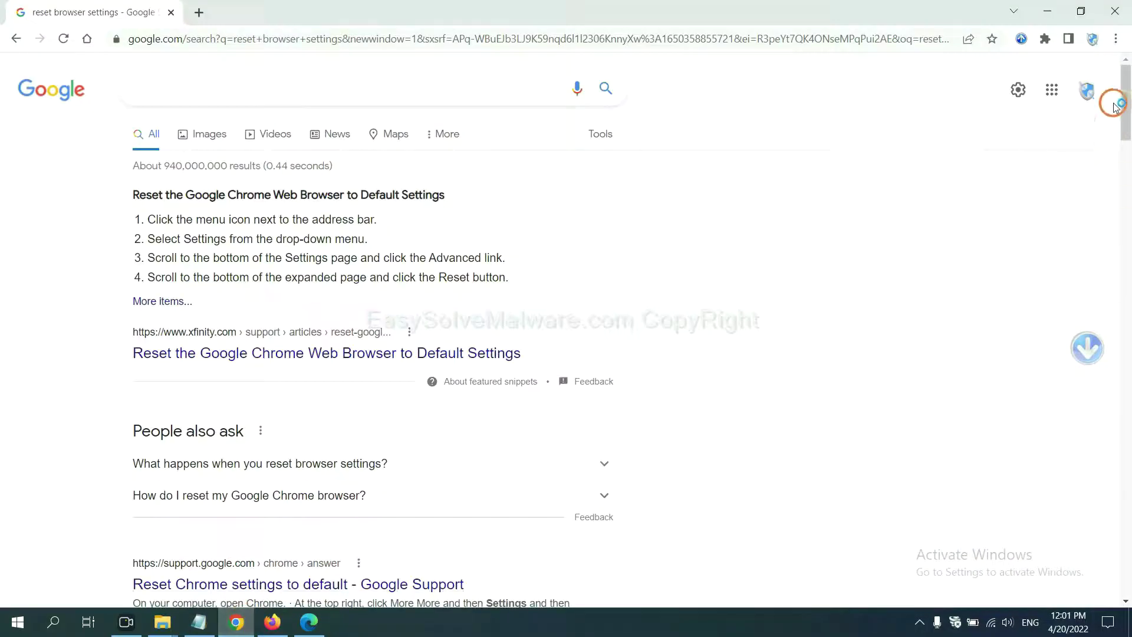
click(1115, 41)
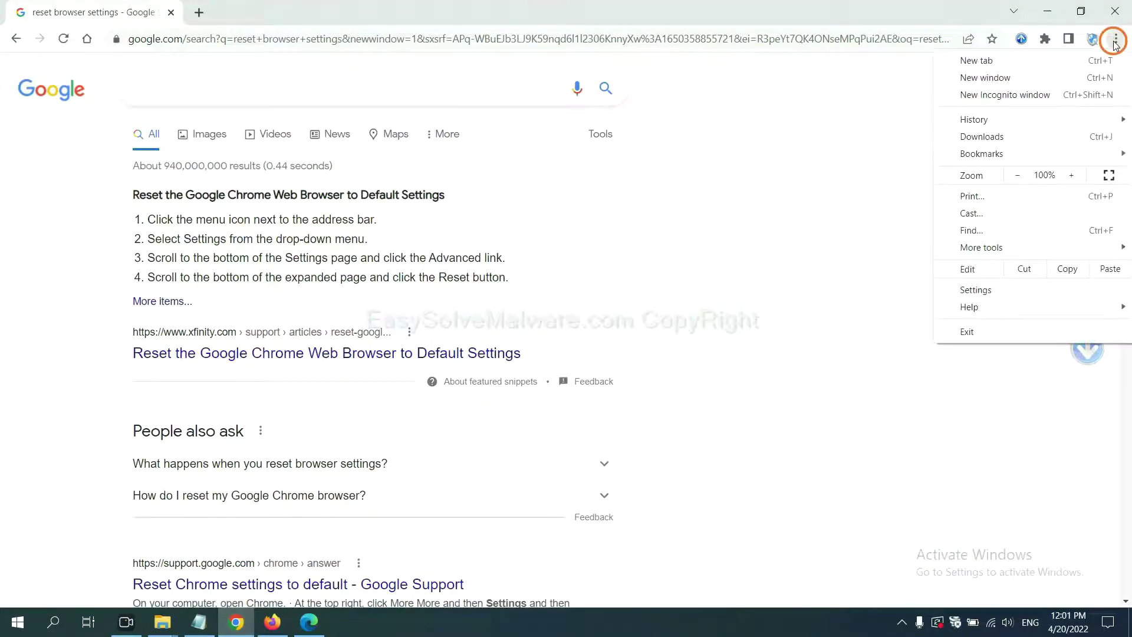
mouse_move(1013, 246)
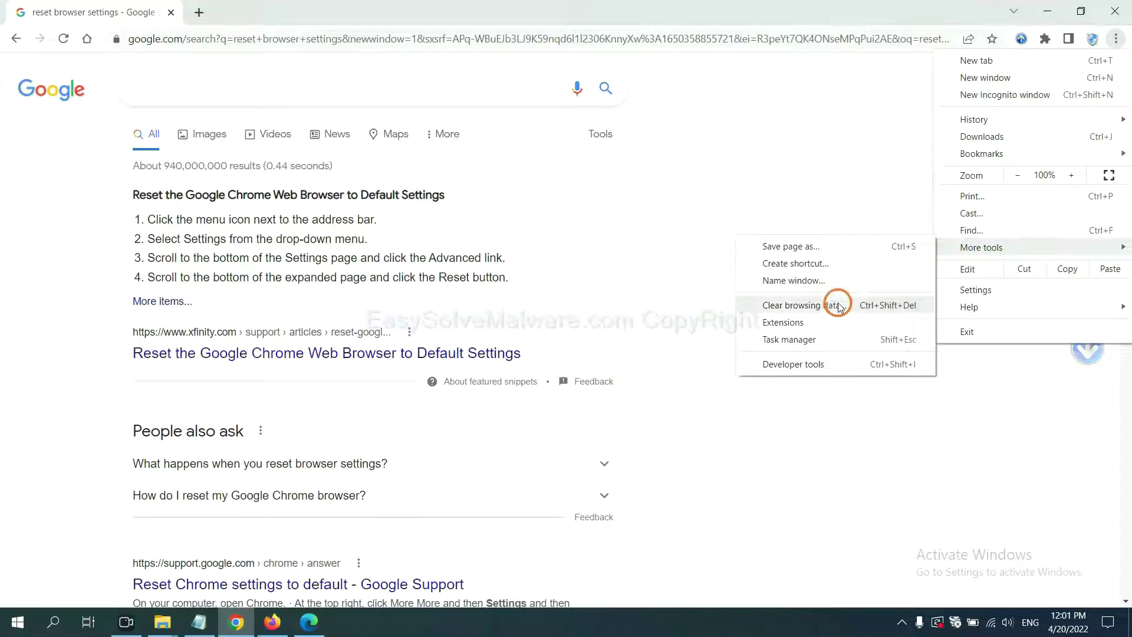
click(833, 321)
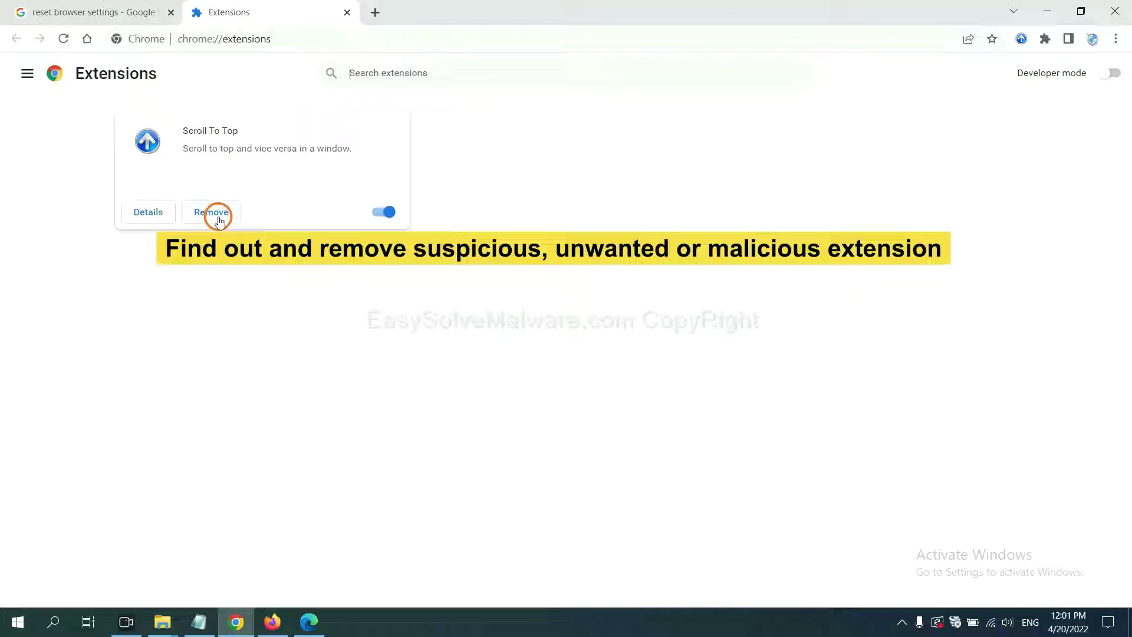
click(270, 620)
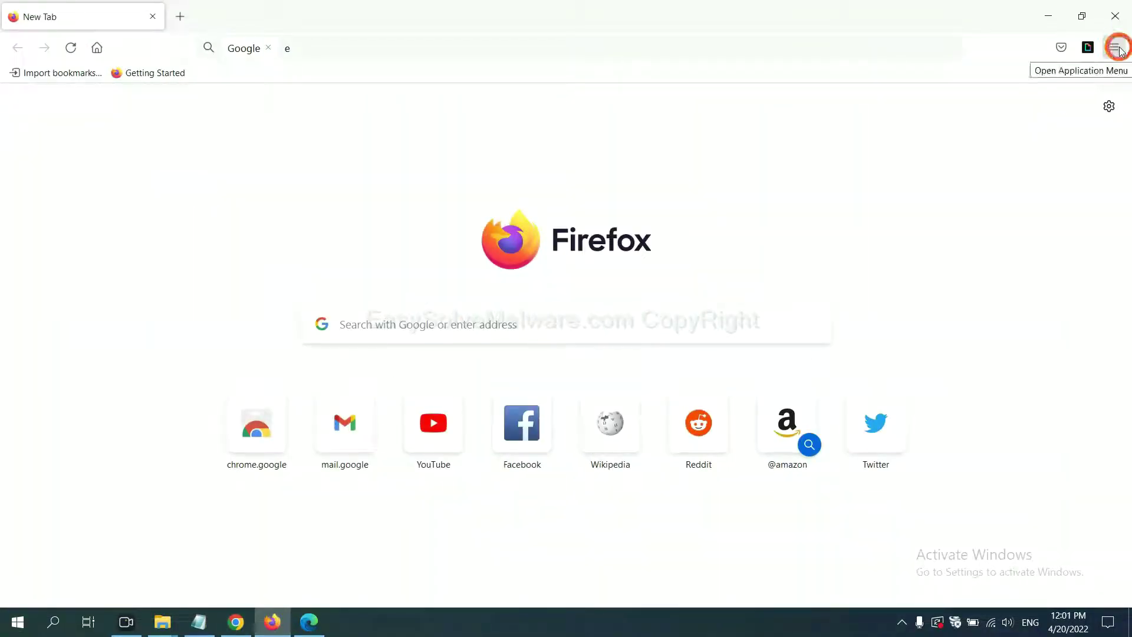
Step: Open Firefox's Add-ons and themes manager and show the removal options for GIPHY for Firefox
click(1118, 49)
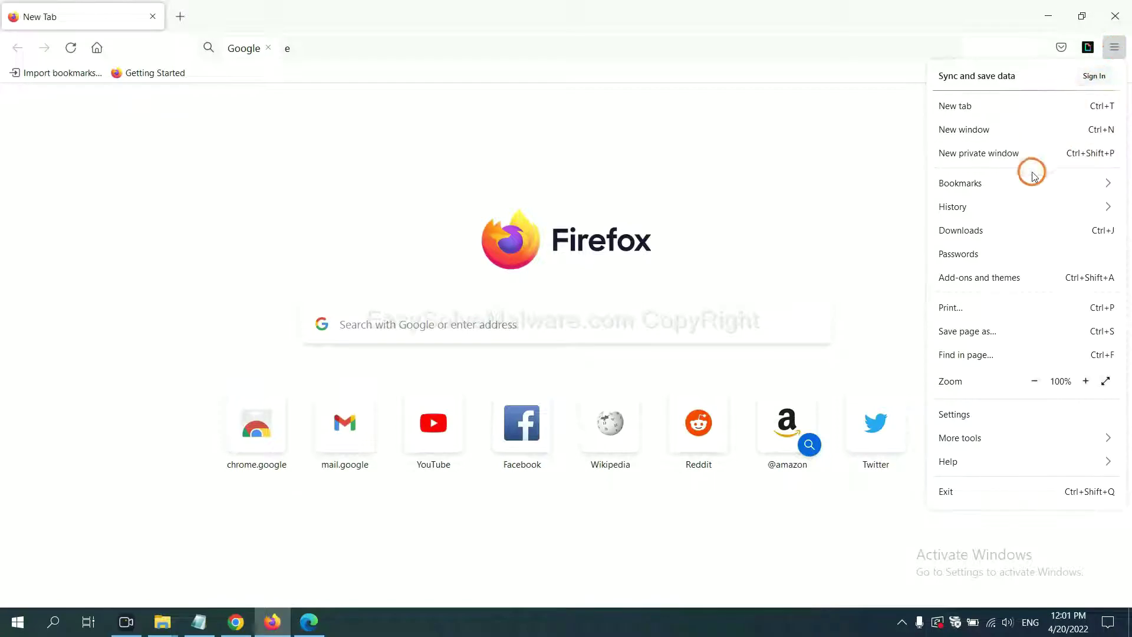
click(991, 280)
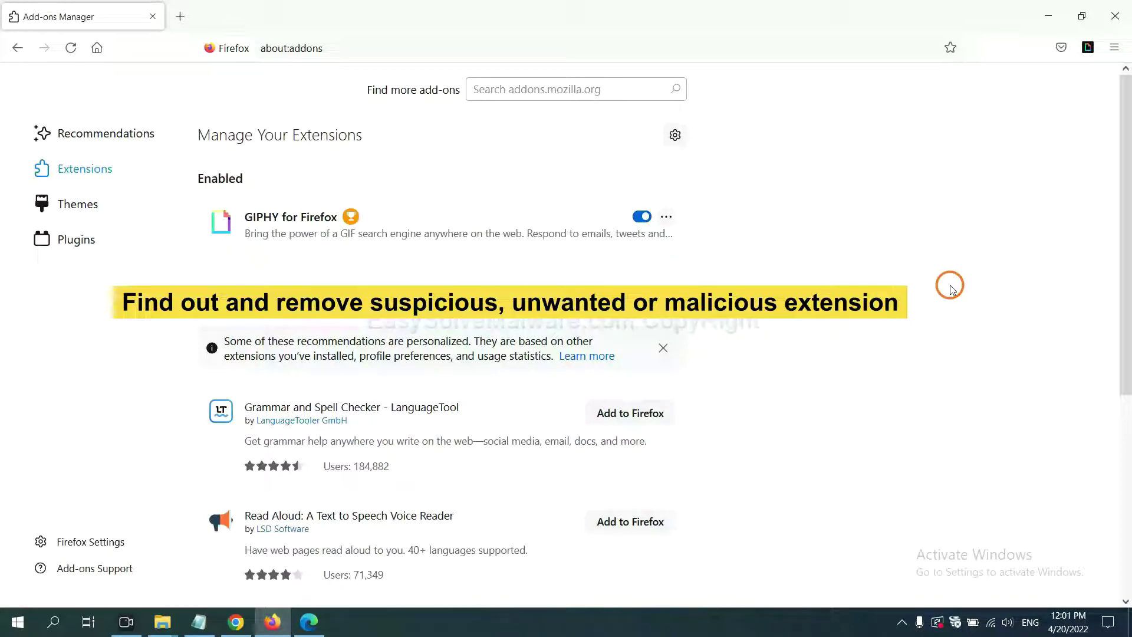
click(666, 218)
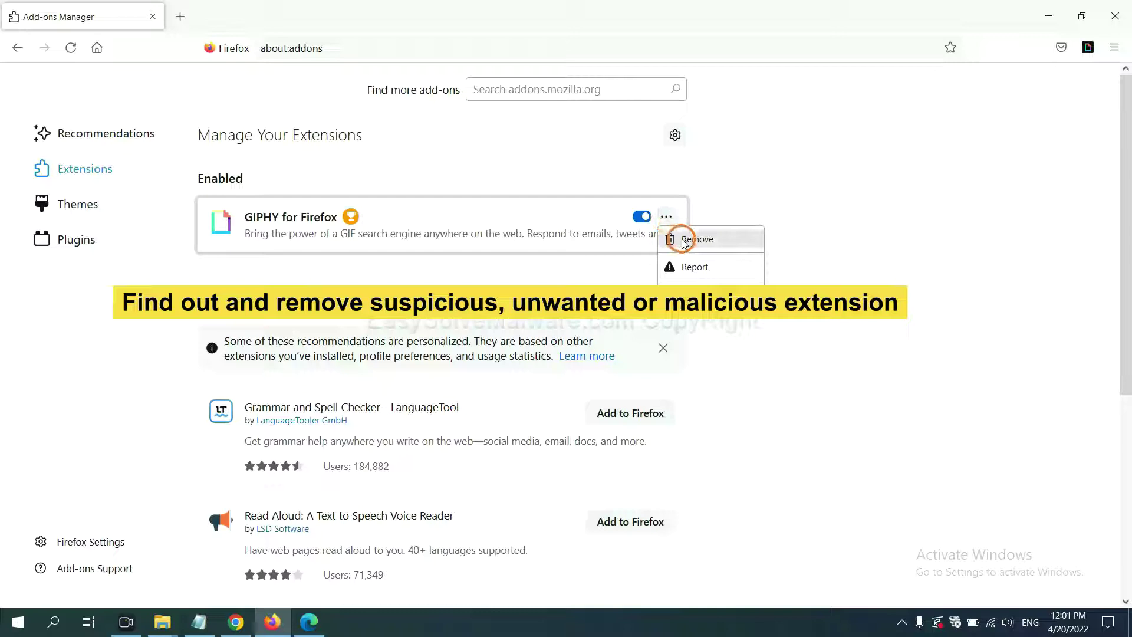
Step: Open Edge's Manage extensions page and remove ArcVpn Free Fast VPN Proxy, confirming the prompt
click(308, 624)
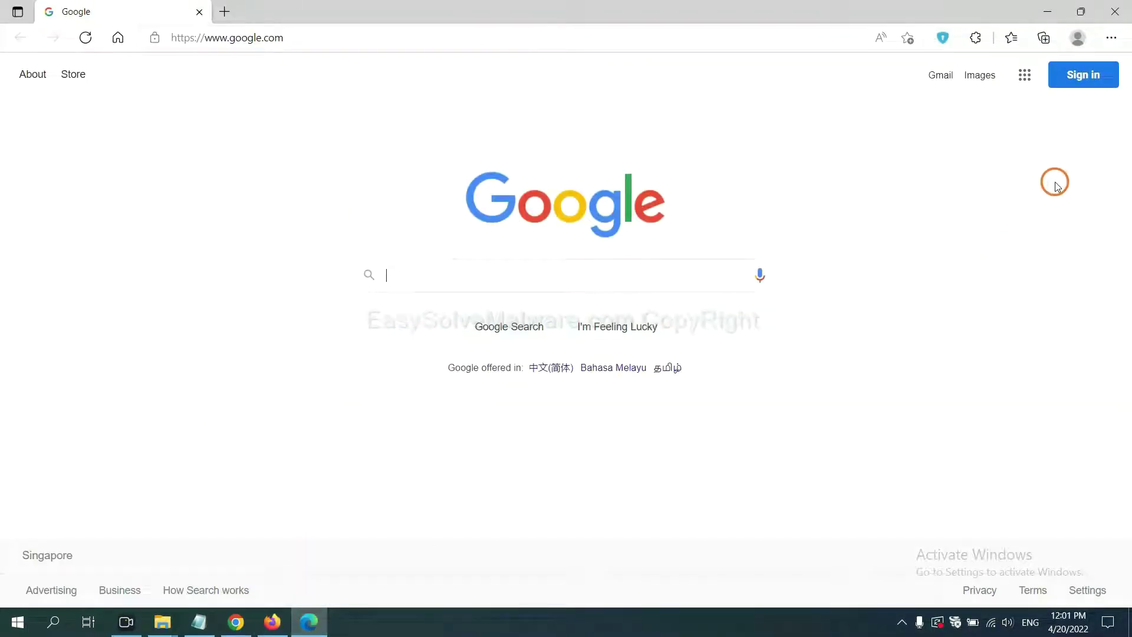
click(1111, 39)
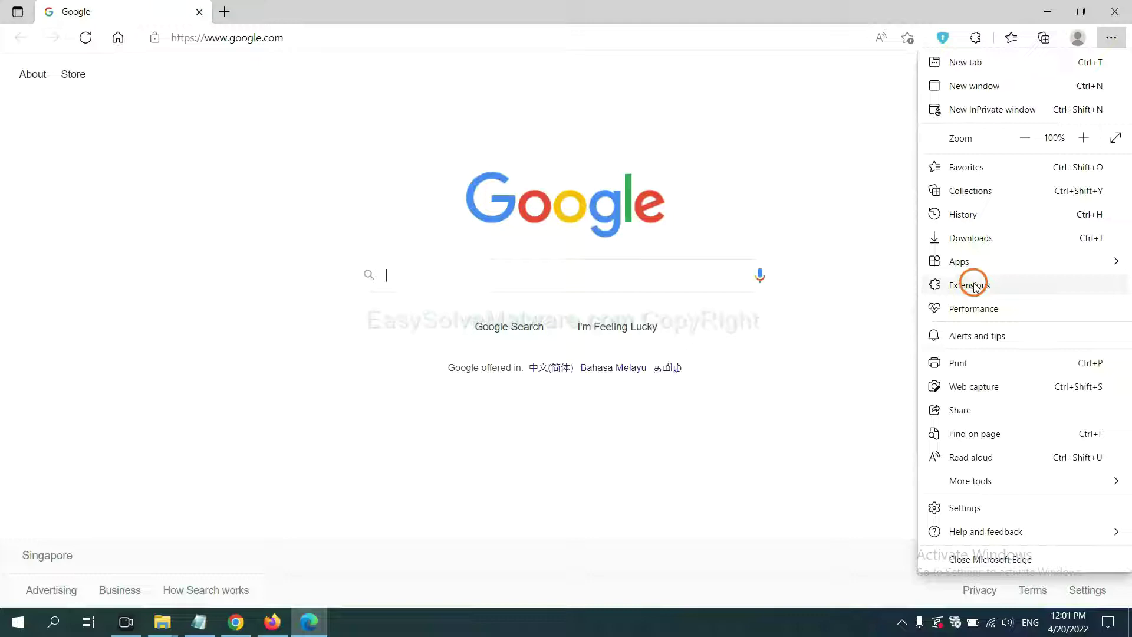
right_click(974, 286)
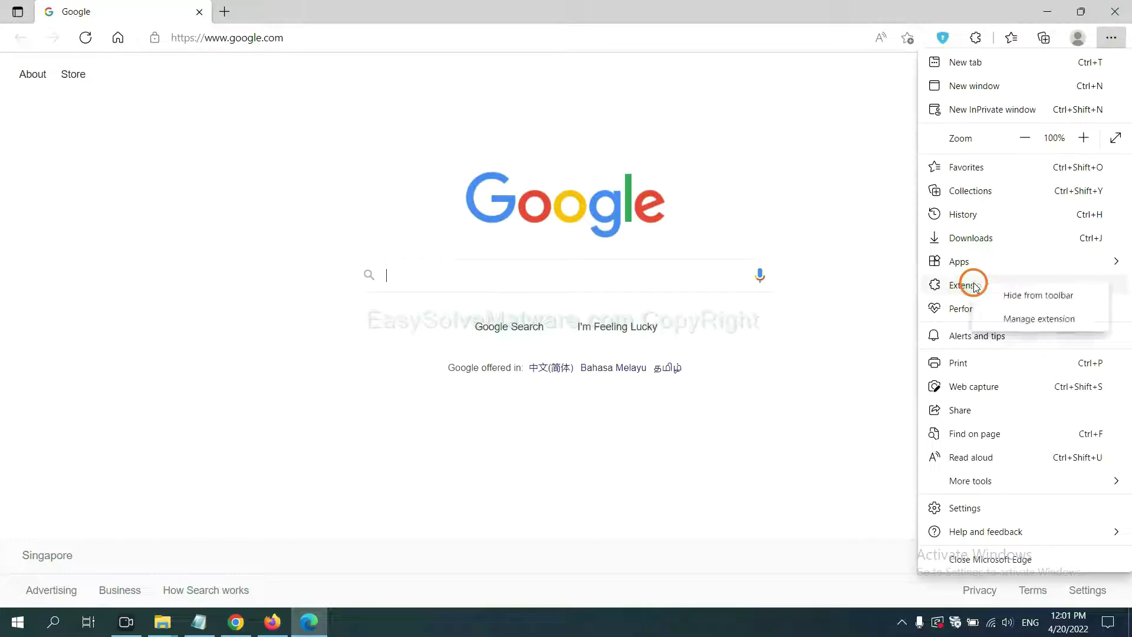
click(1016, 319)
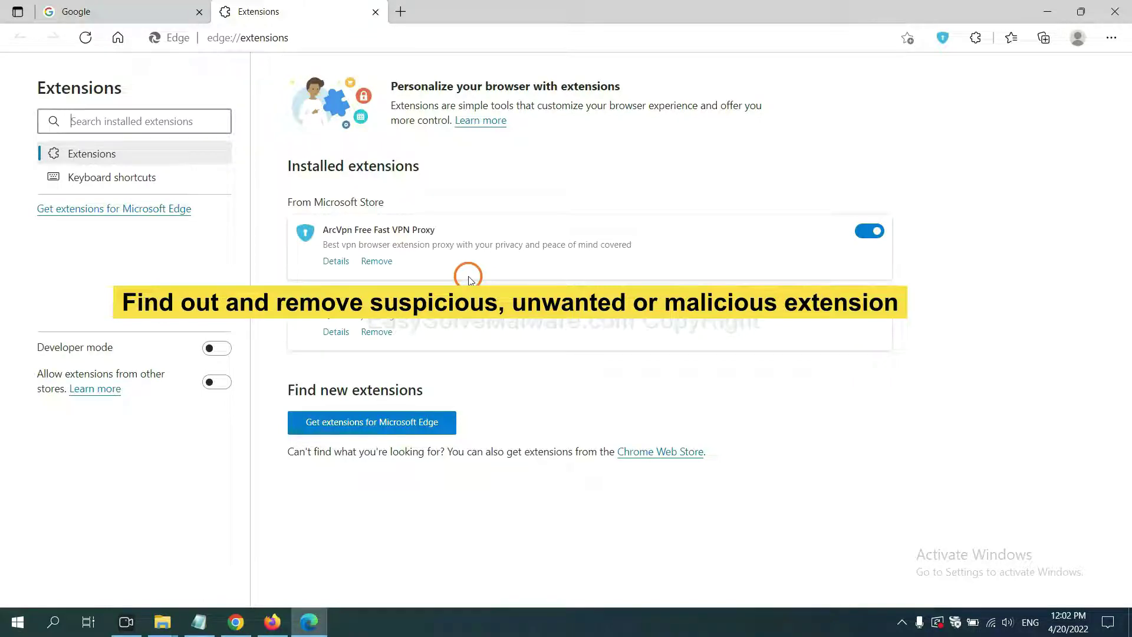
click(387, 263)
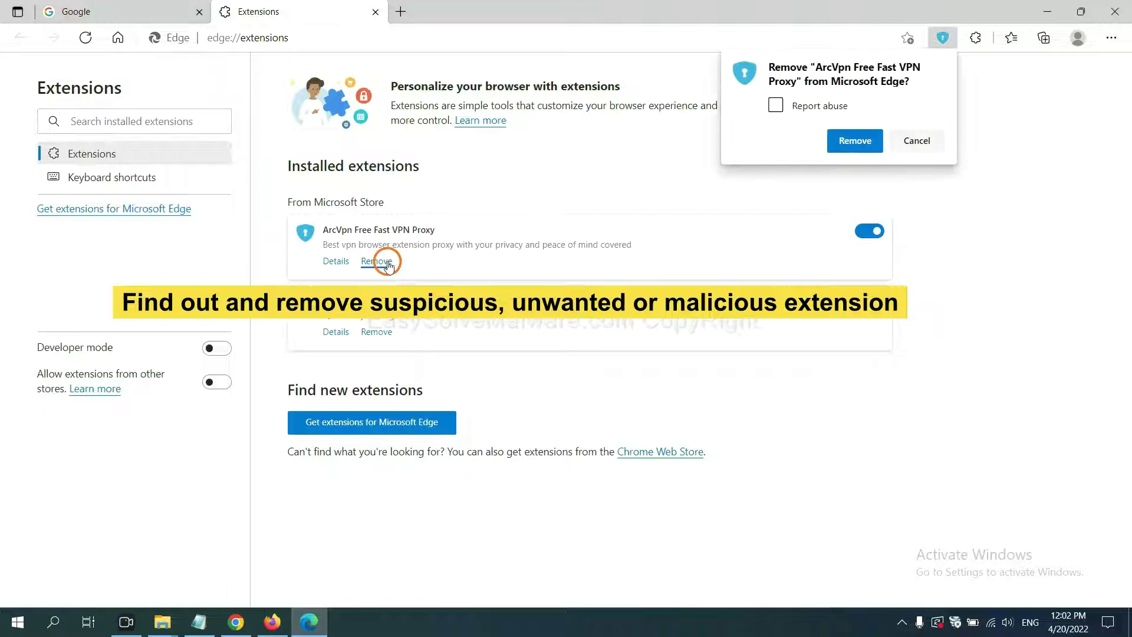
click(852, 141)
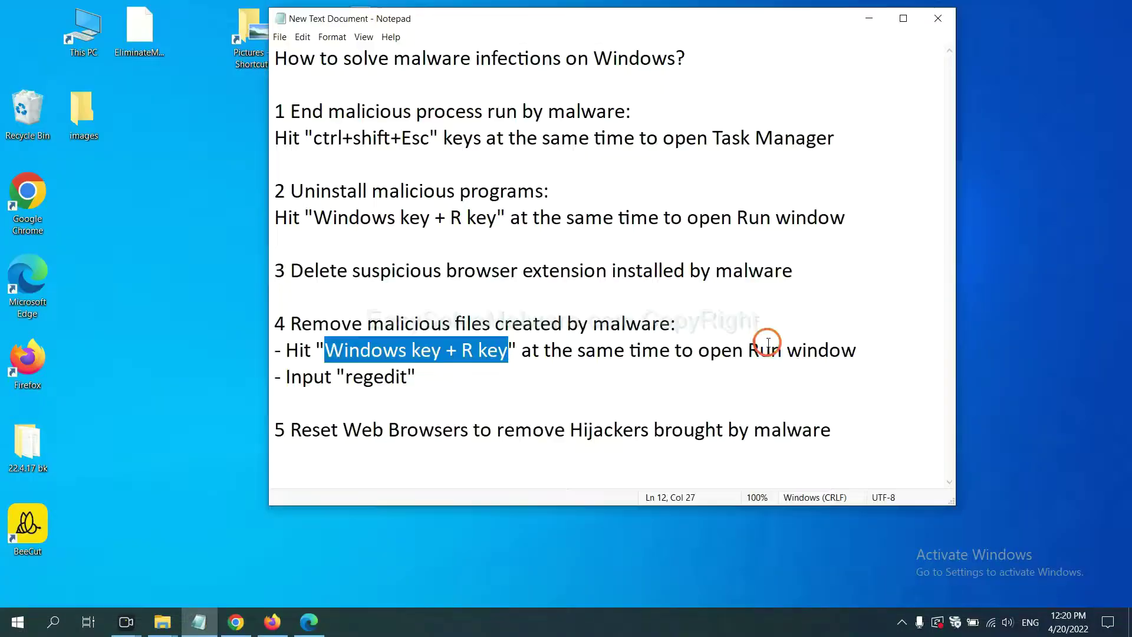
Step: Highlight step 4's Run and regedit instructions in the Notepad guide
click(769, 349)
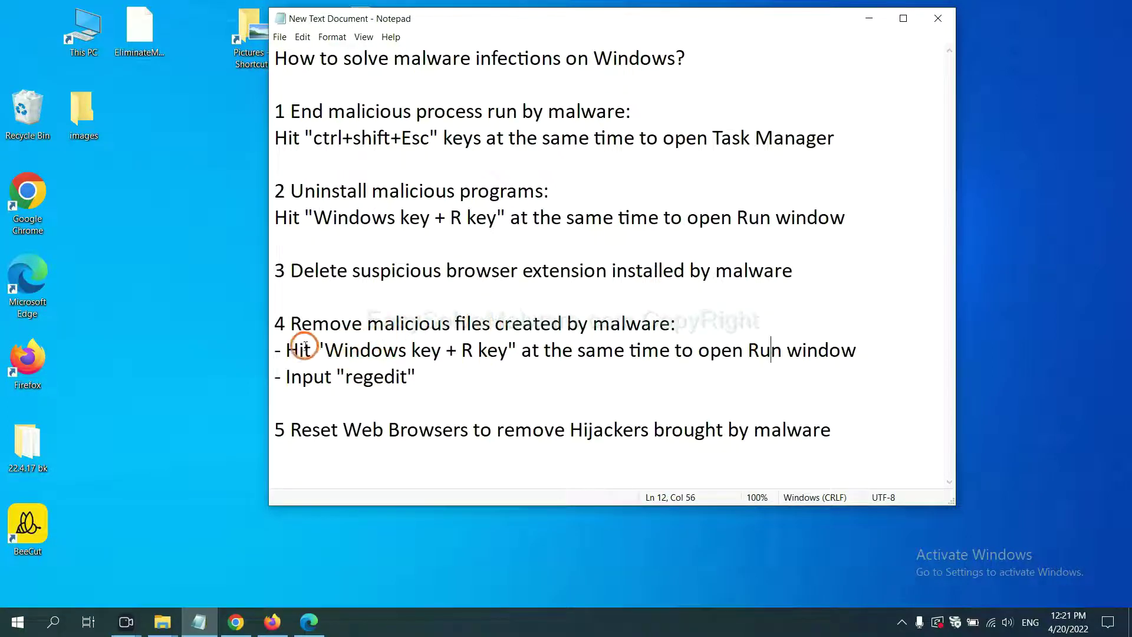
drag(292, 349, 658, 360)
click(658, 358)
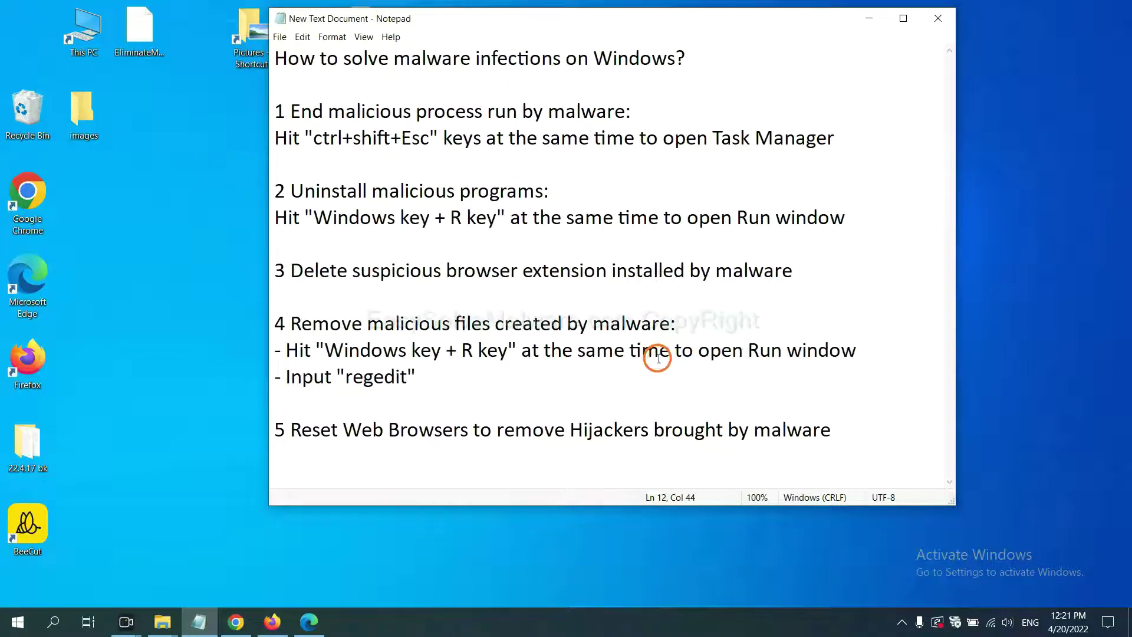
Step: Run regedit from the Win+R dialog to open Registry Editor
key(super+r)
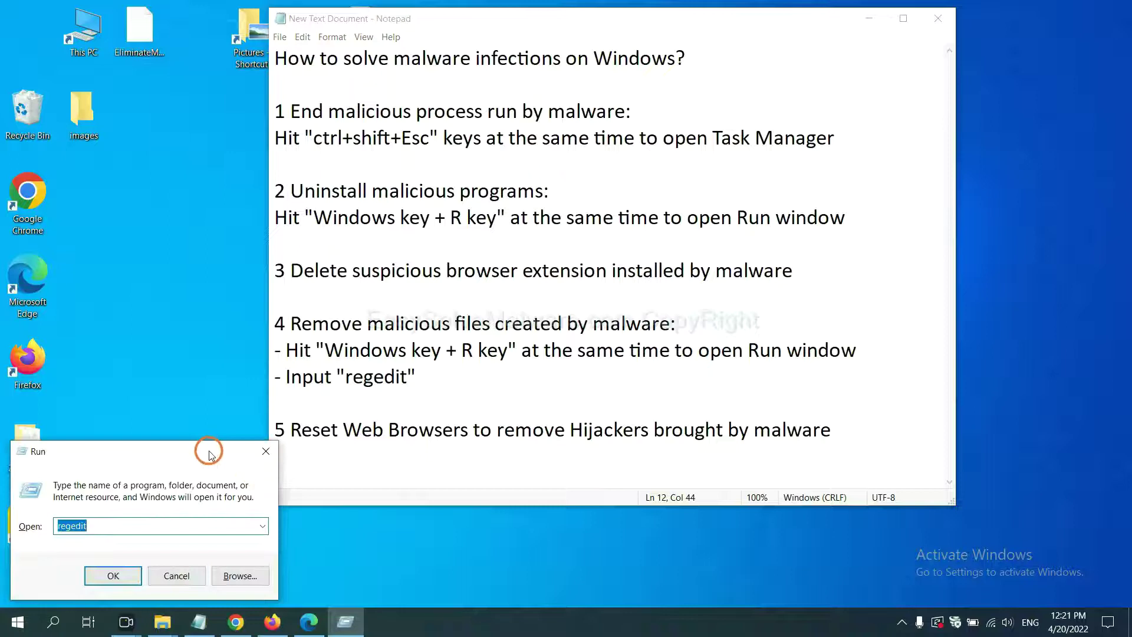
drag(207, 447, 881, 271)
click(800, 311)
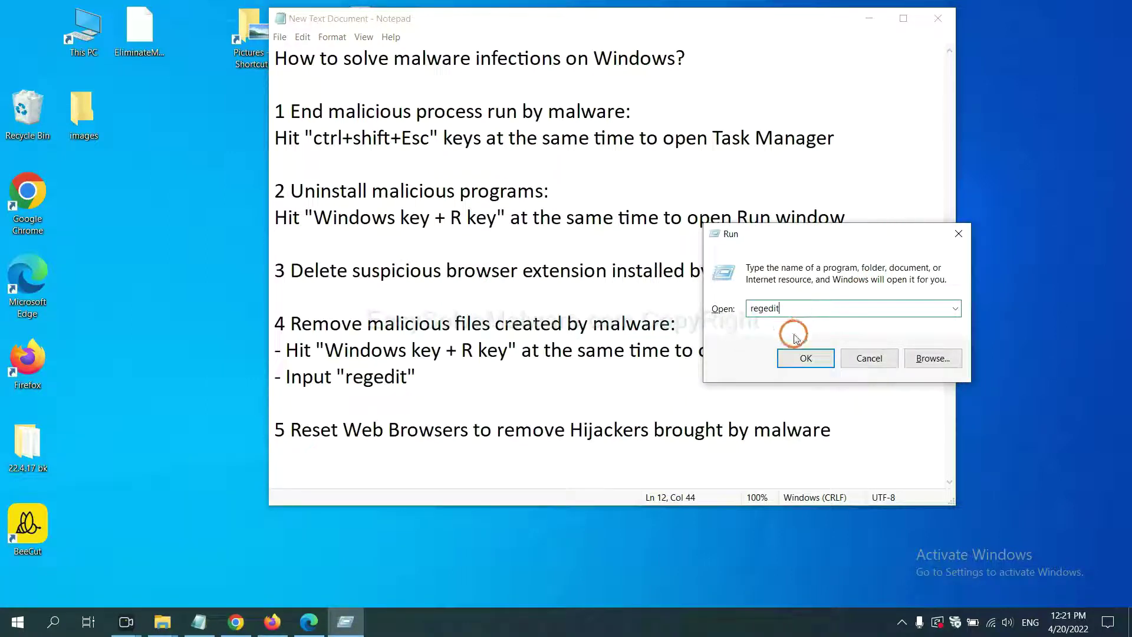
click(801, 358)
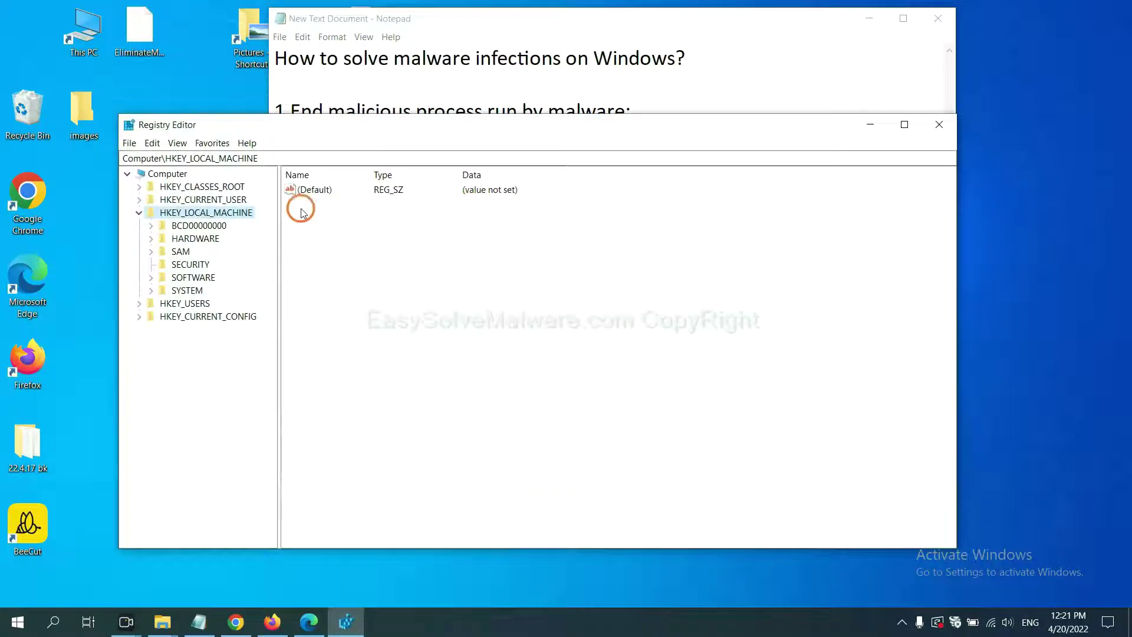
Step: Search the whole registry's keys, values and data for the malware name 'be'
click(158, 146)
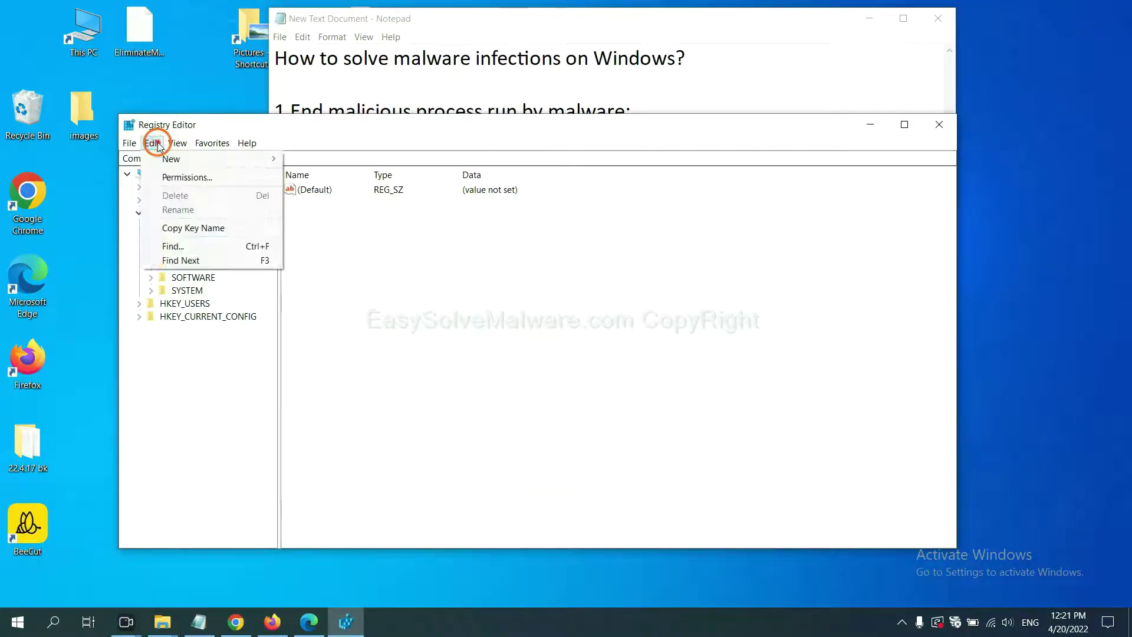
click(200, 247)
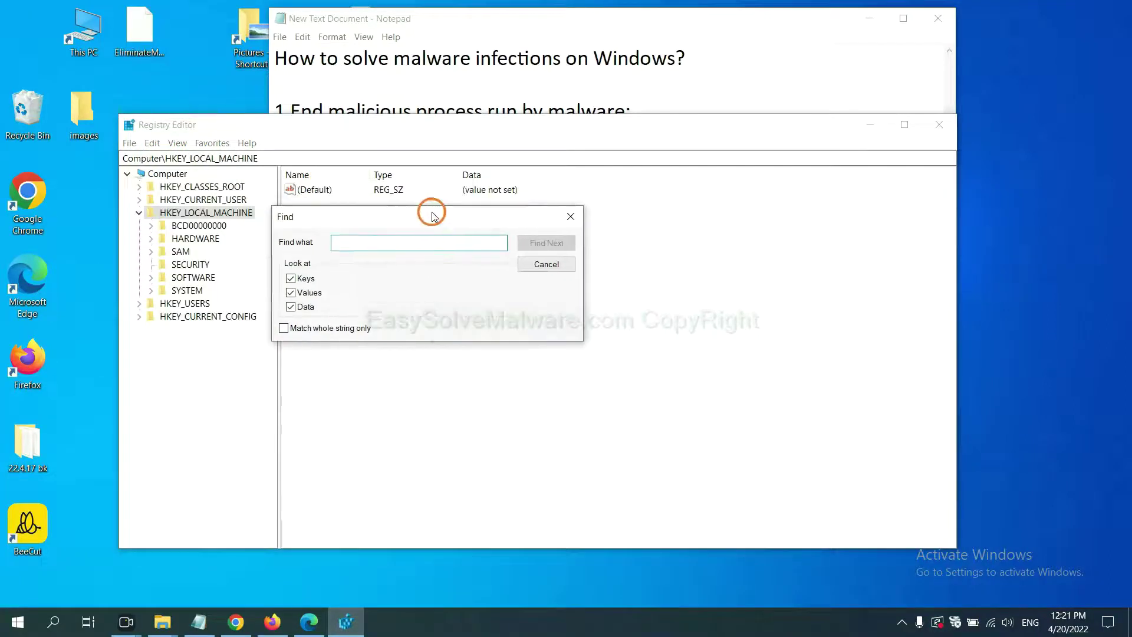
click(410, 247)
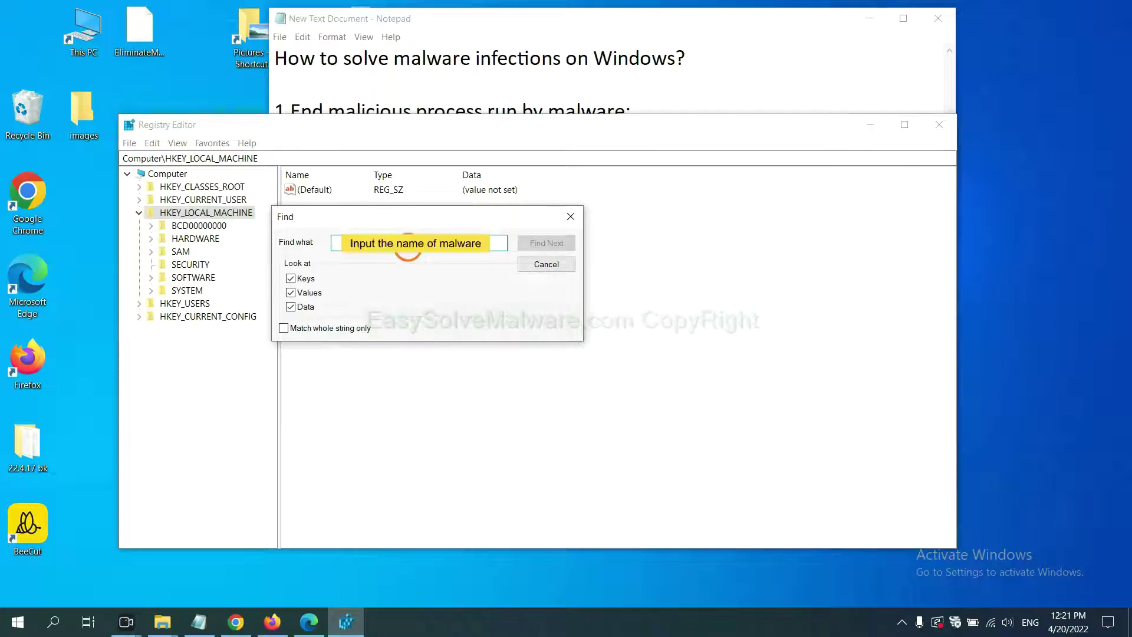
text(be)
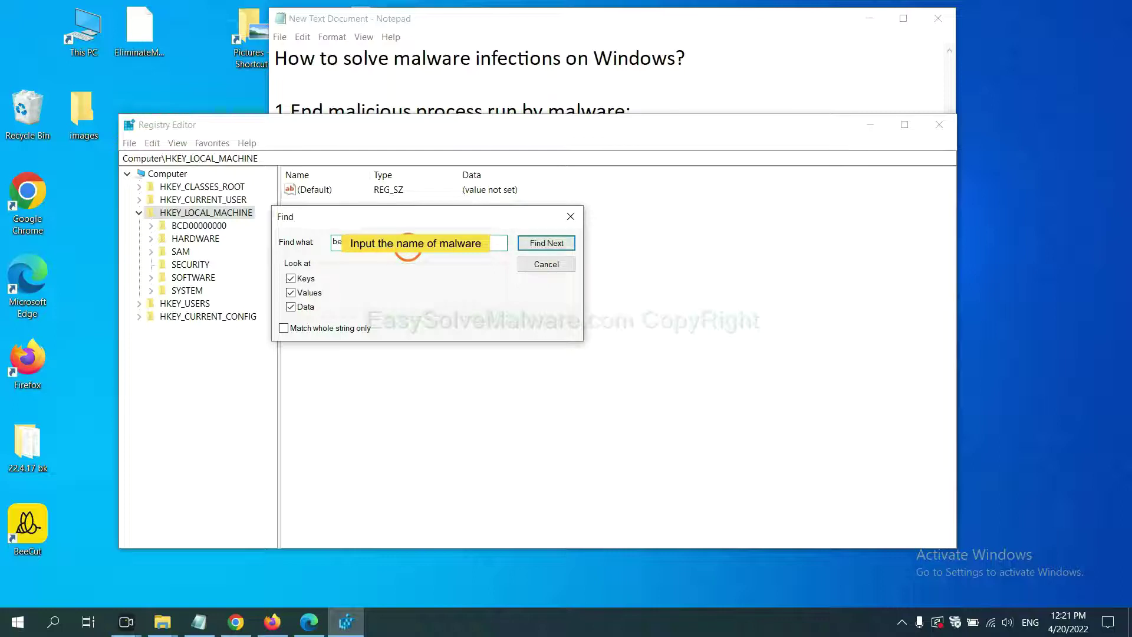
click(546, 244)
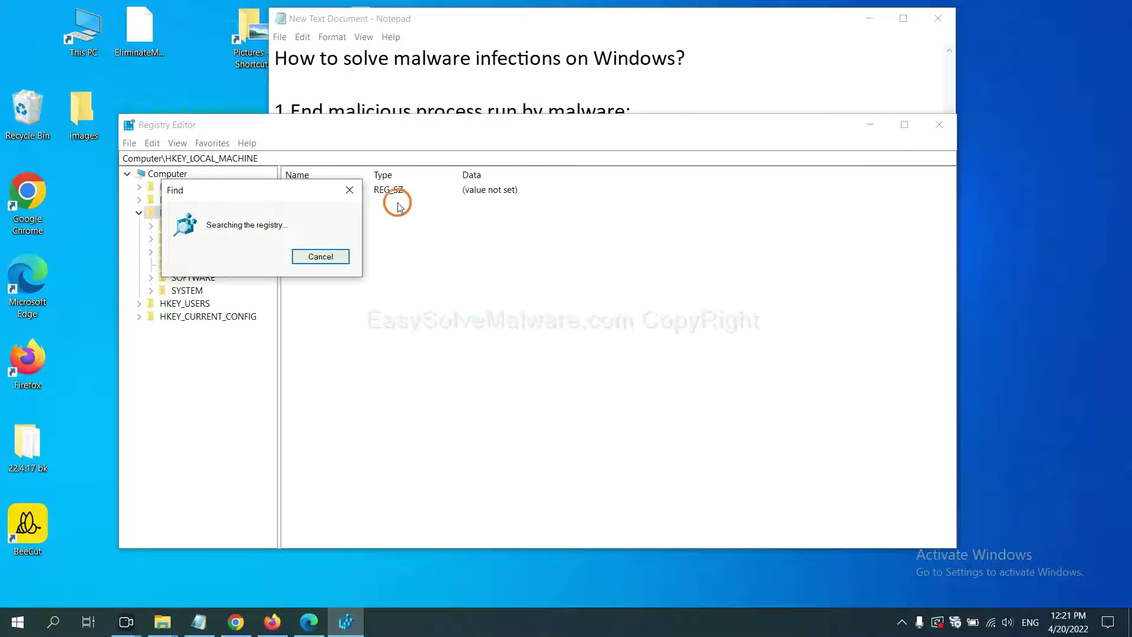
Step: Move the Find dialog aside and open the FEATURE_BROWSER_EMULATION key's menu to inspect BeeCut.exe
drag(273, 181, 452, 184)
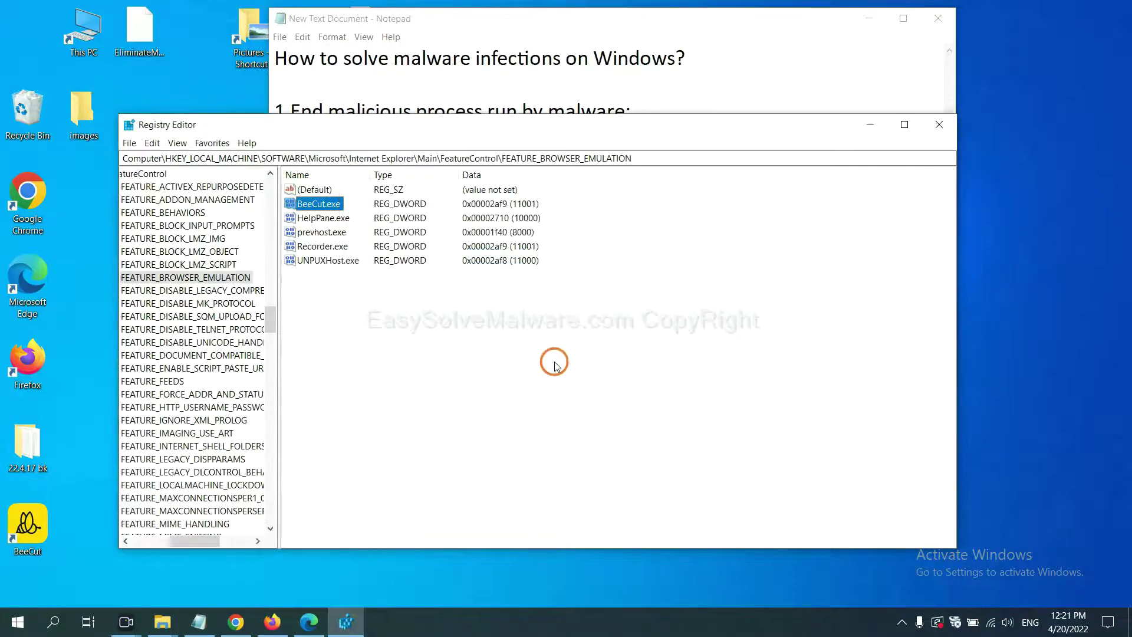
drag(192, 542, 182, 539)
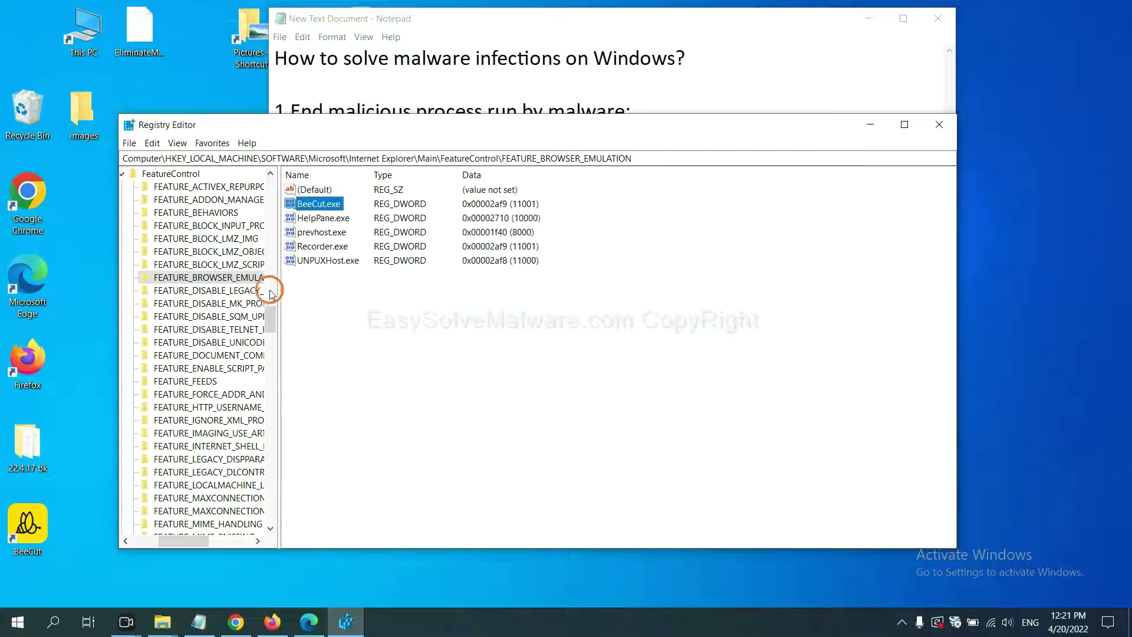
right_click(230, 281)
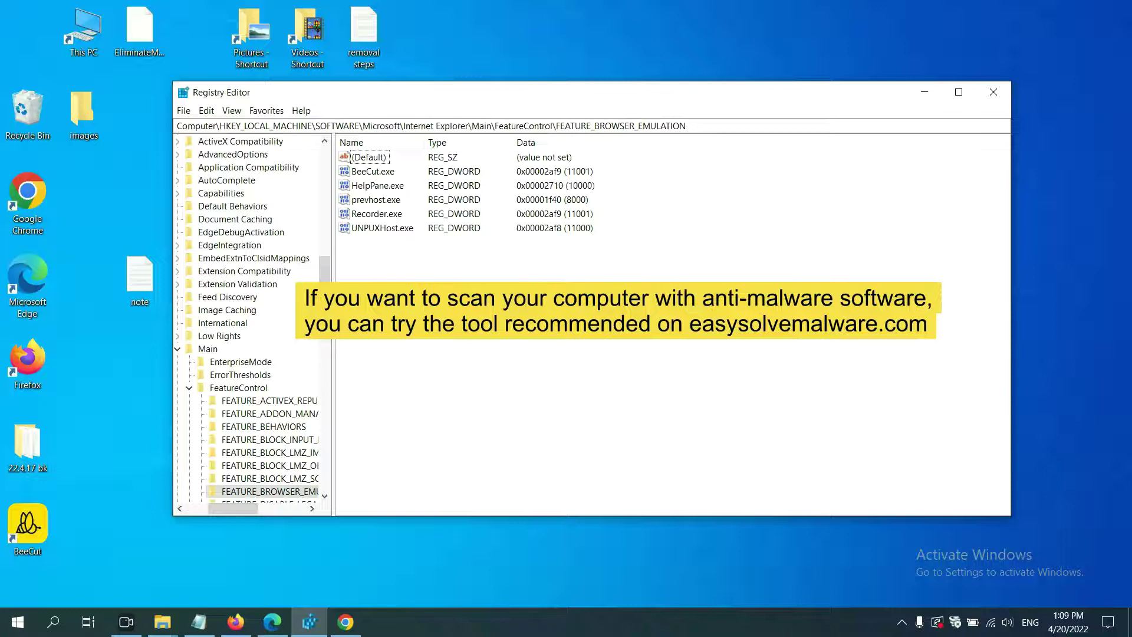
Step: Scroll through the easysolvemalware.com removal guide in Chrome
click(348, 621)
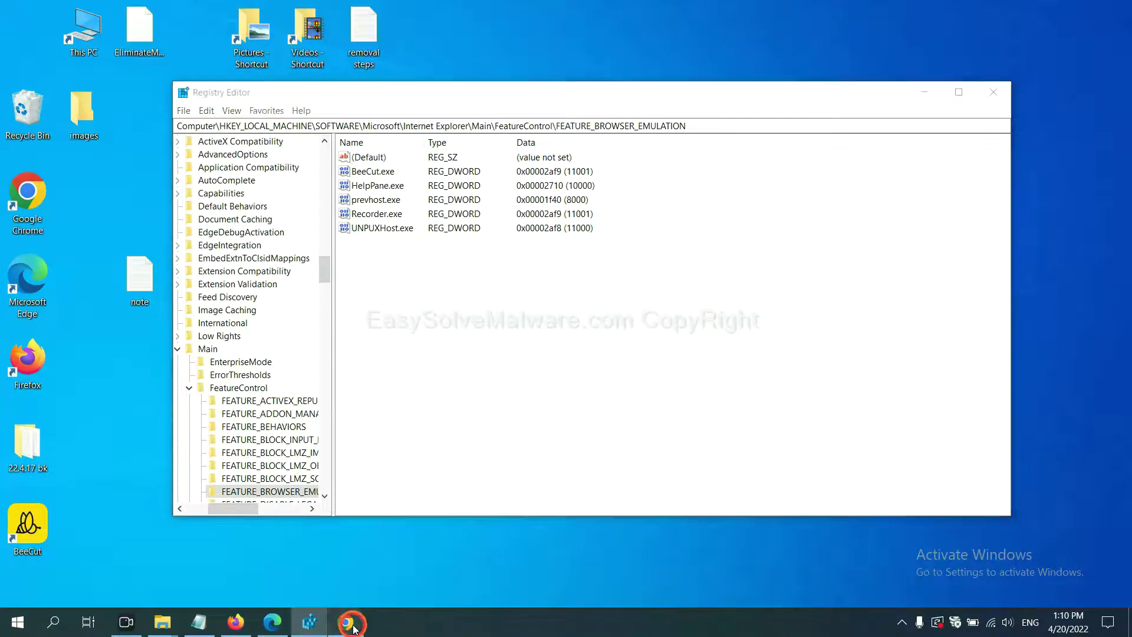
scroll(819, 395, down, 1)
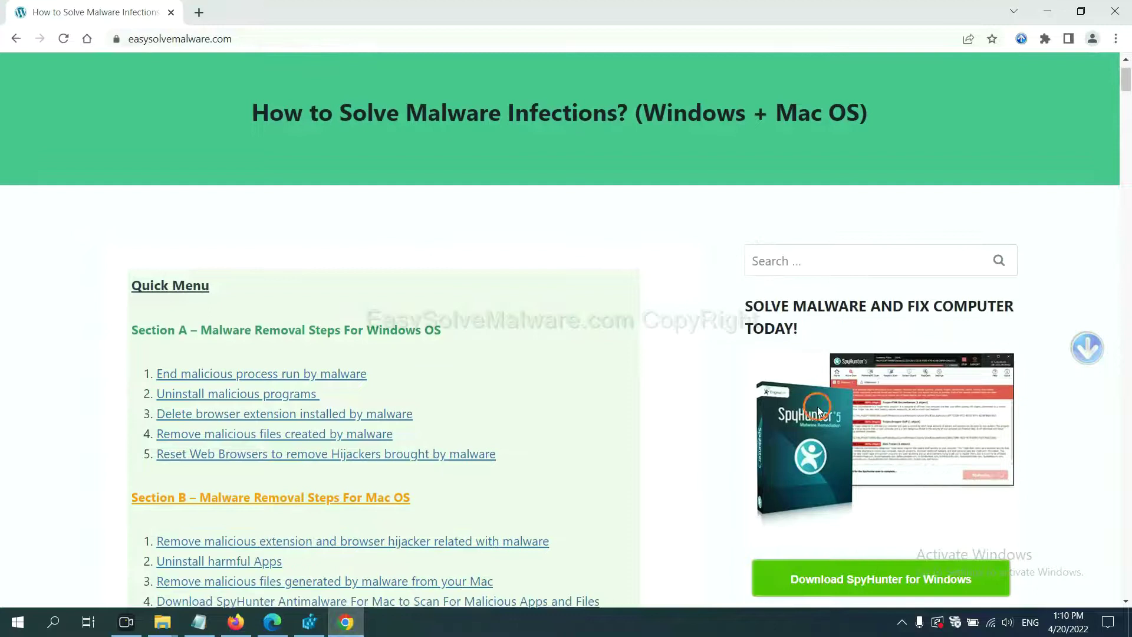
scroll(816, 411, up, 1)
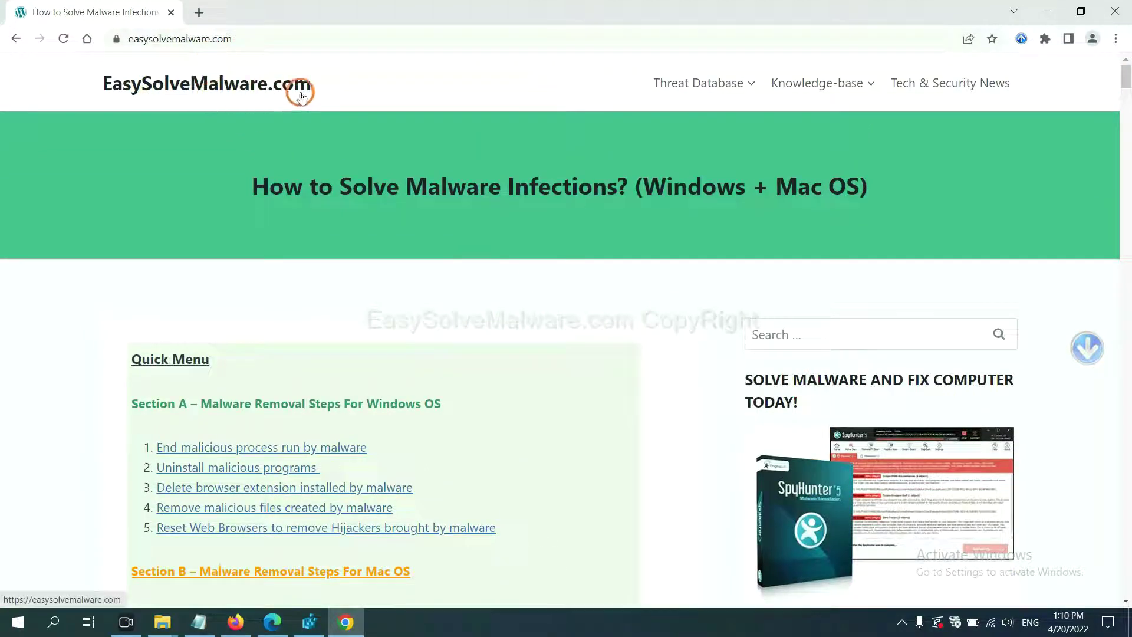
scroll(919, 389, down, 3)
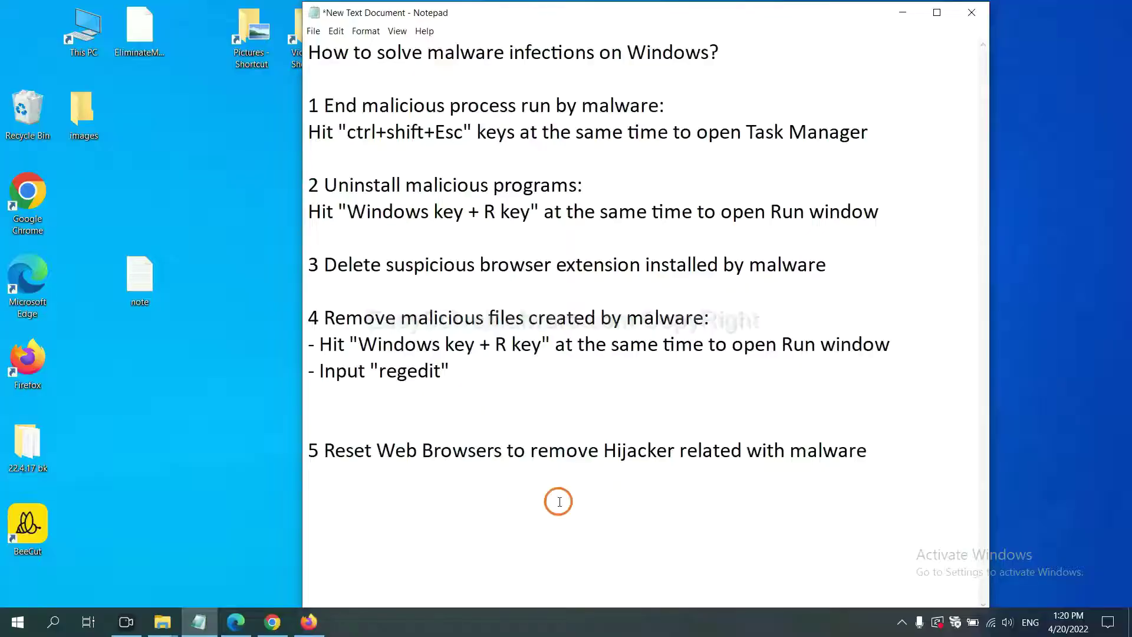
Step: Search Chrome settings for 'reset' and choose 'Restore settings to their original defaults'
click(559, 502)
click(265, 627)
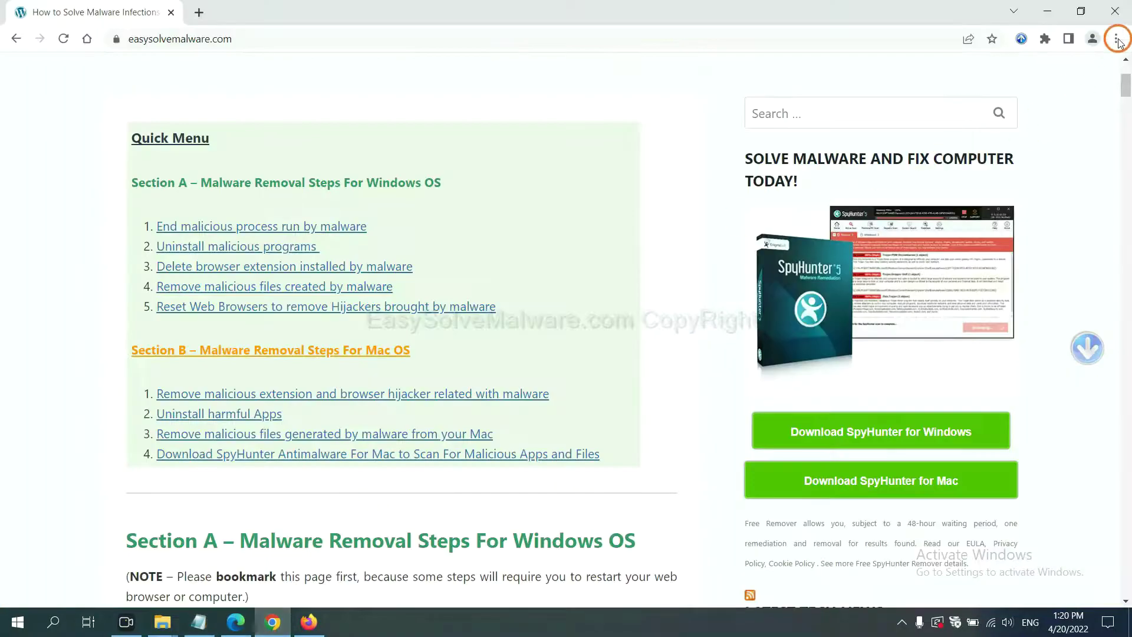
click(1117, 39)
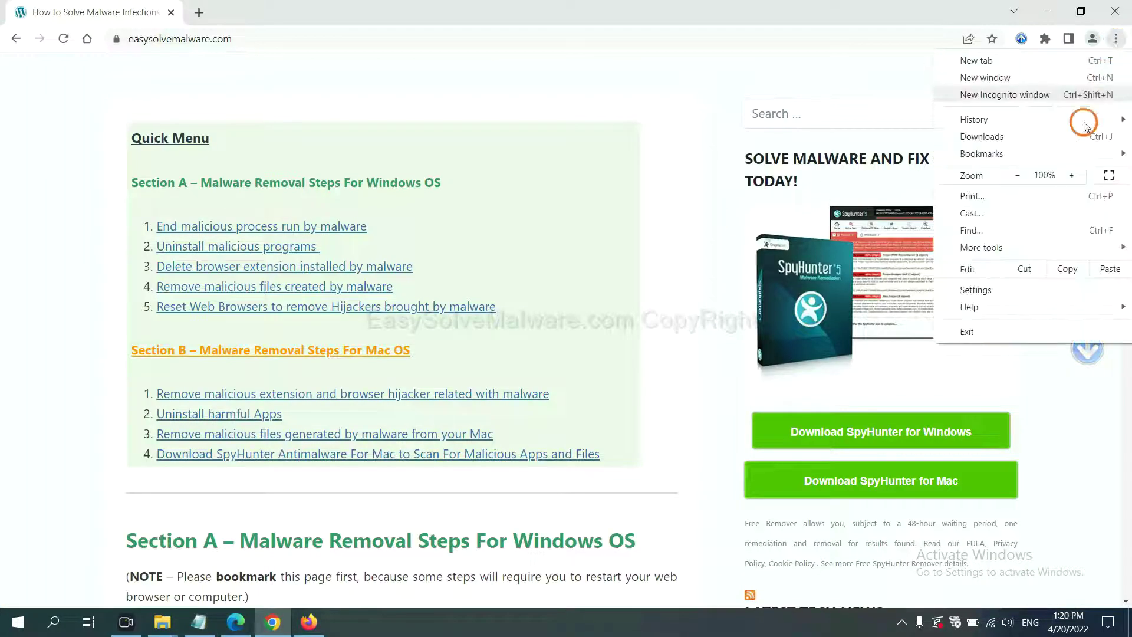
click(991, 290)
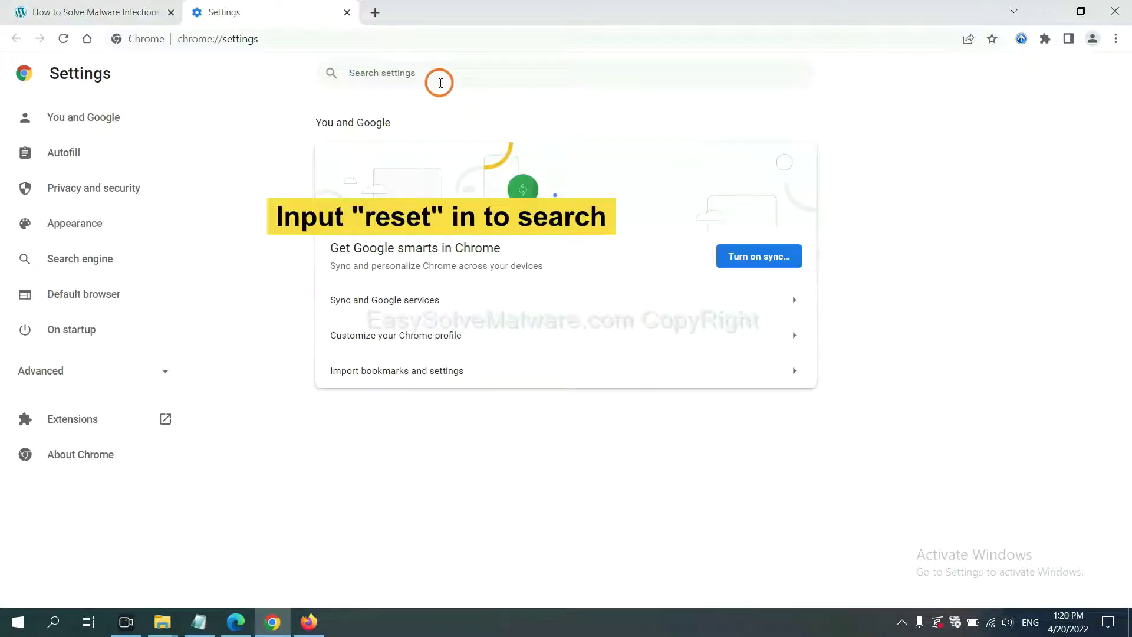
text(reset)
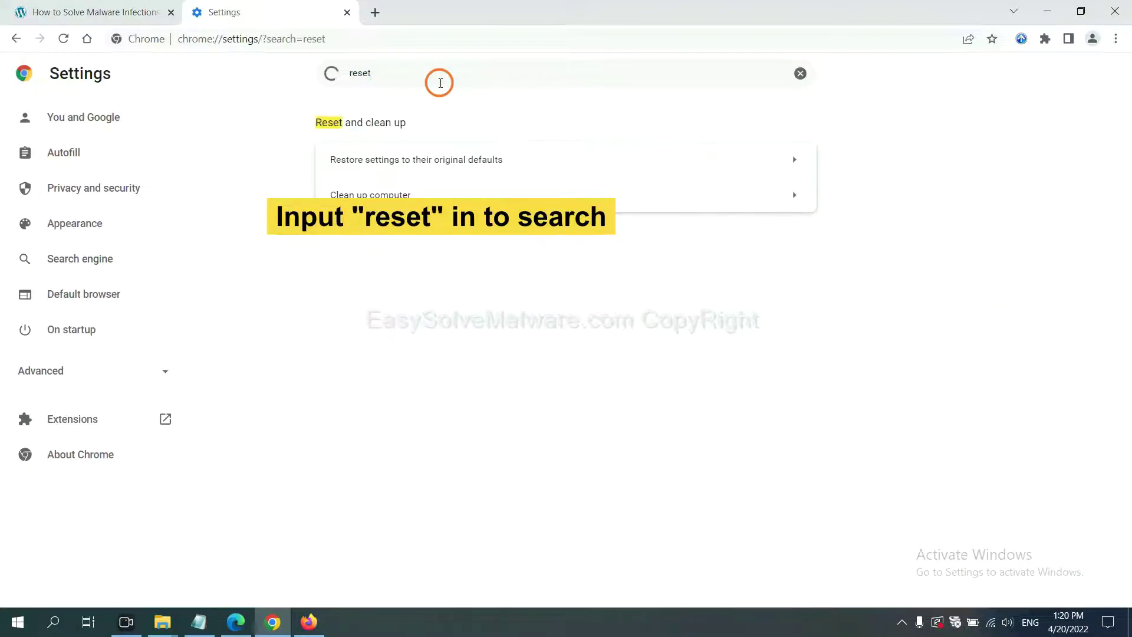
click(483, 158)
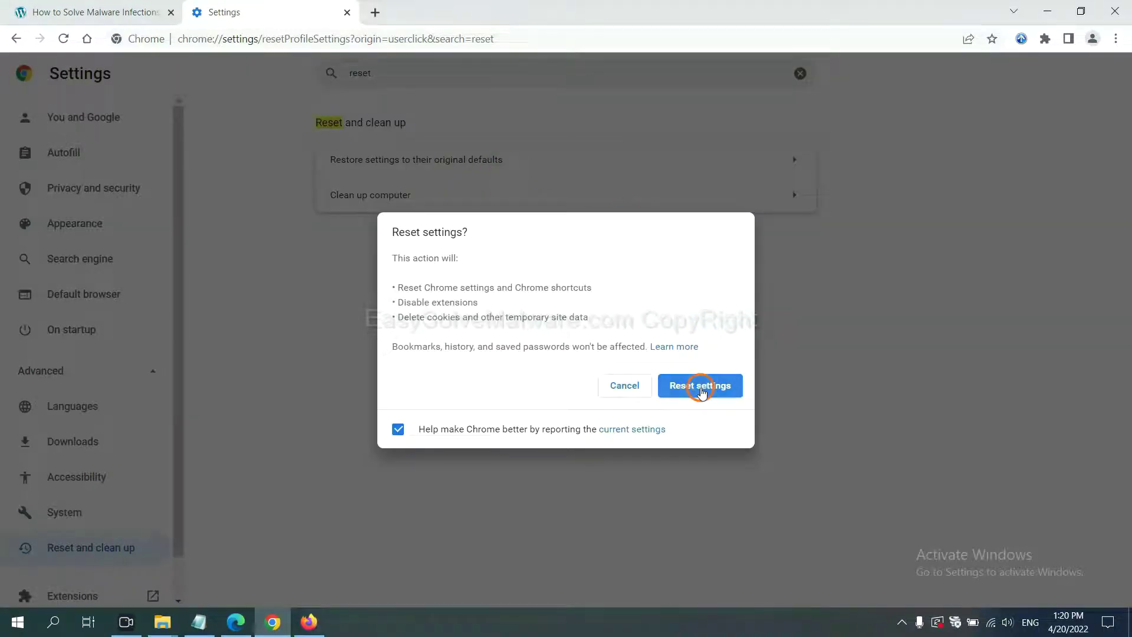
Step: From Firefox's Troubleshooting Information page, bring up the Refresh Firefox confirmation
click(311, 620)
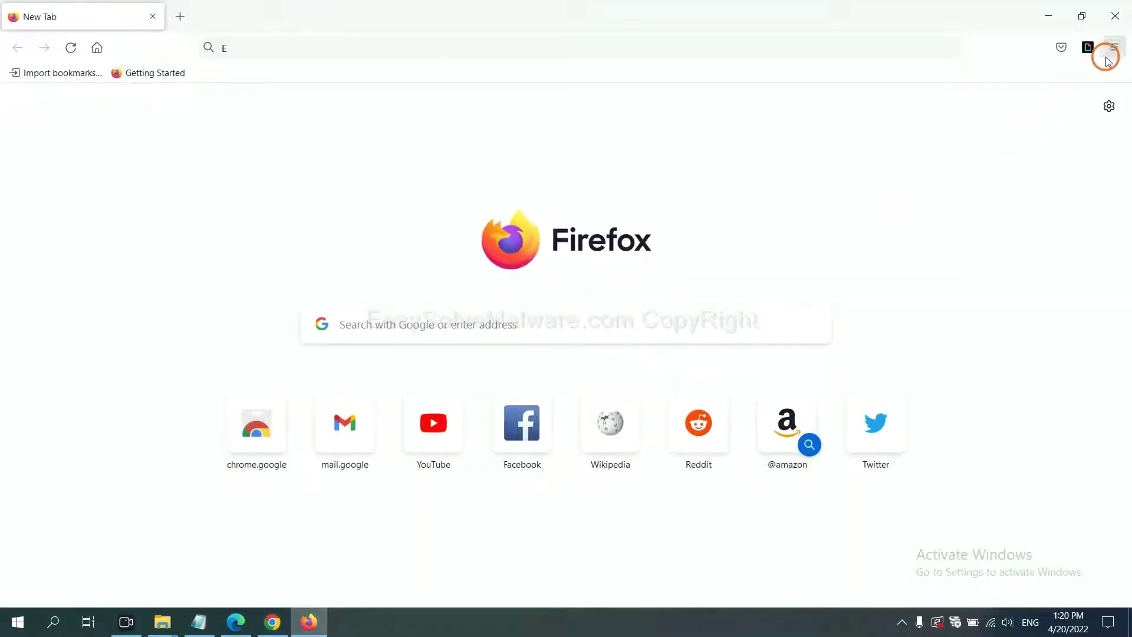
click(1114, 51)
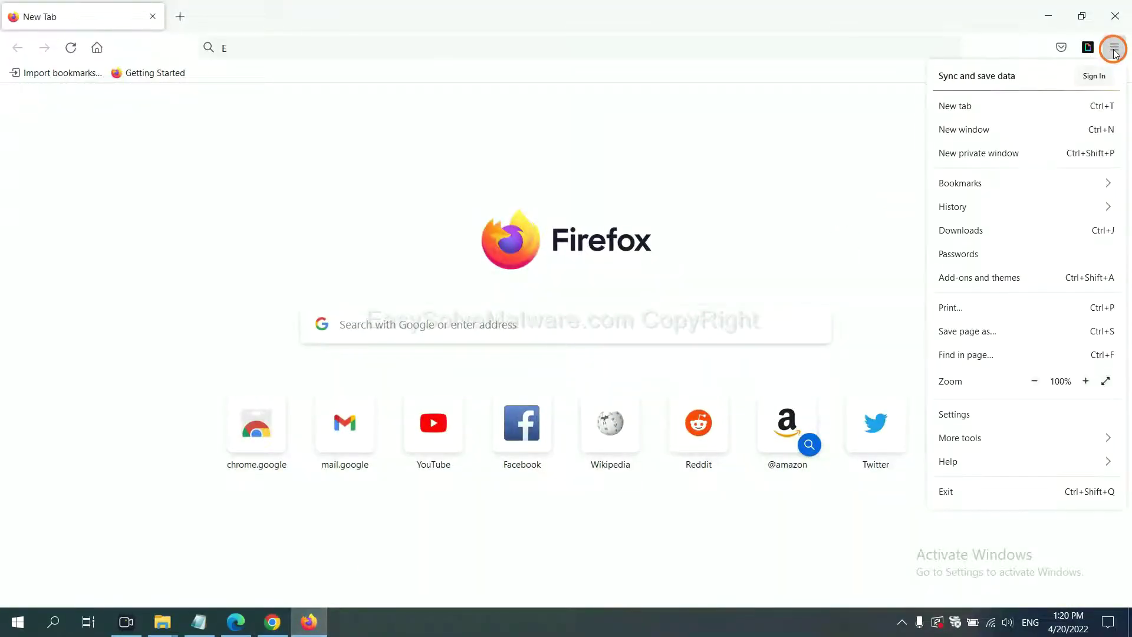
click(974, 460)
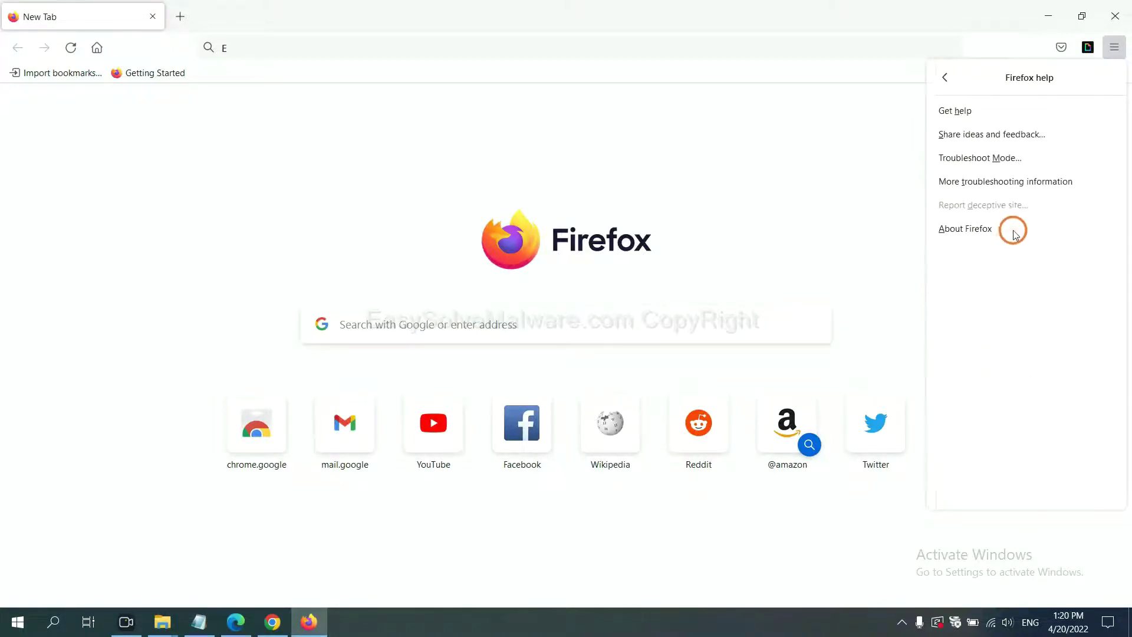
click(995, 183)
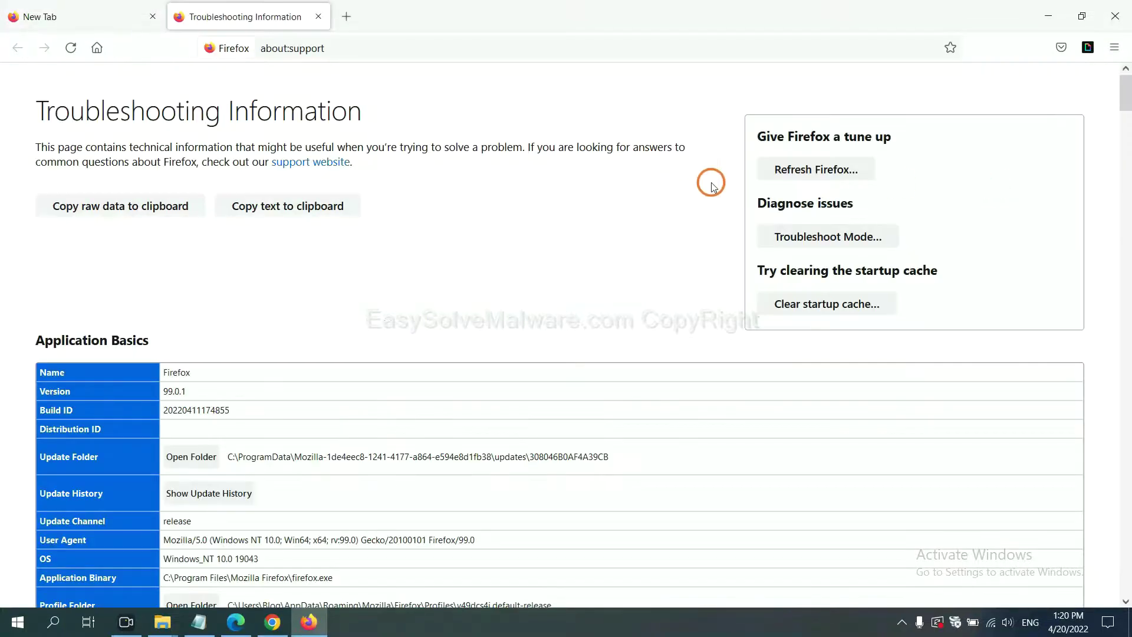
click(795, 173)
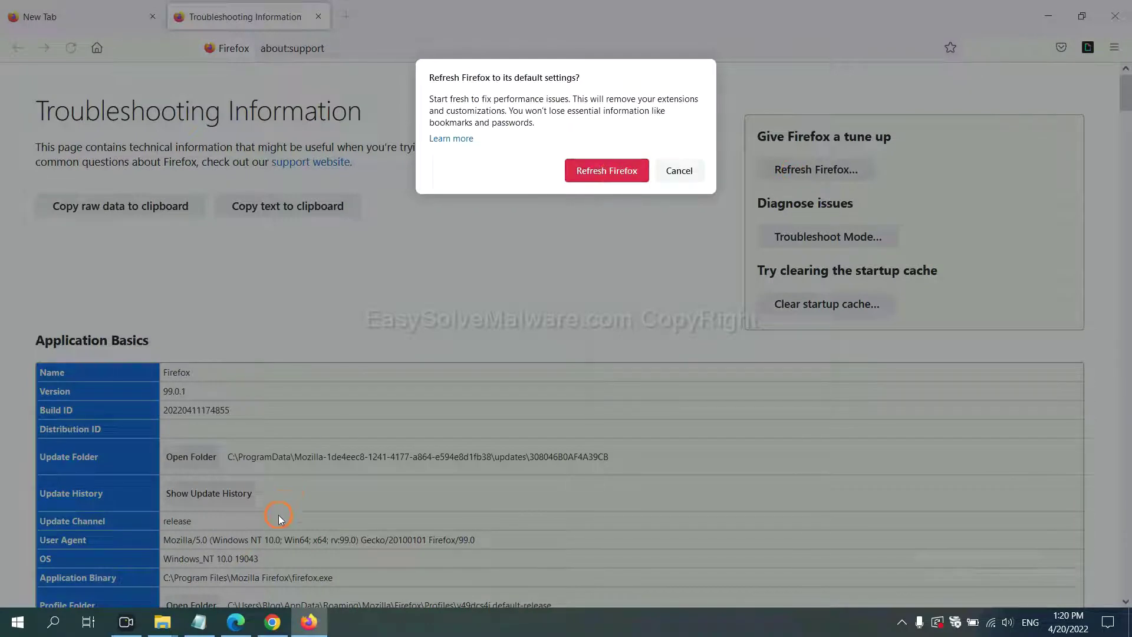
click(236, 622)
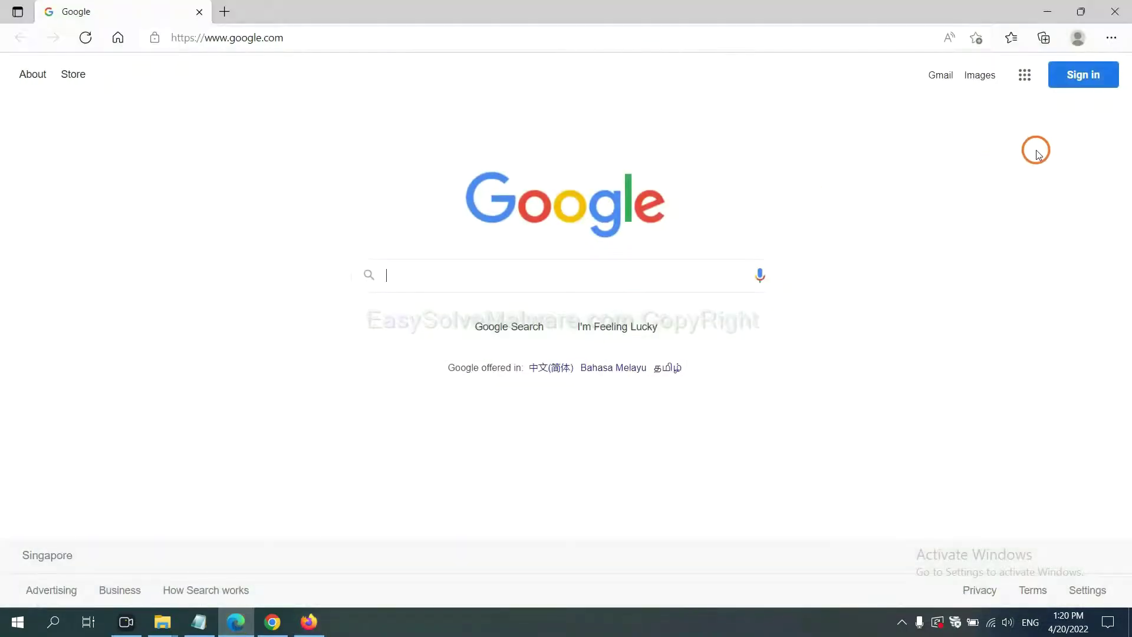
Step: Search Edge settings for 'reset' and choose 'Restore settings to their default values'
click(1112, 39)
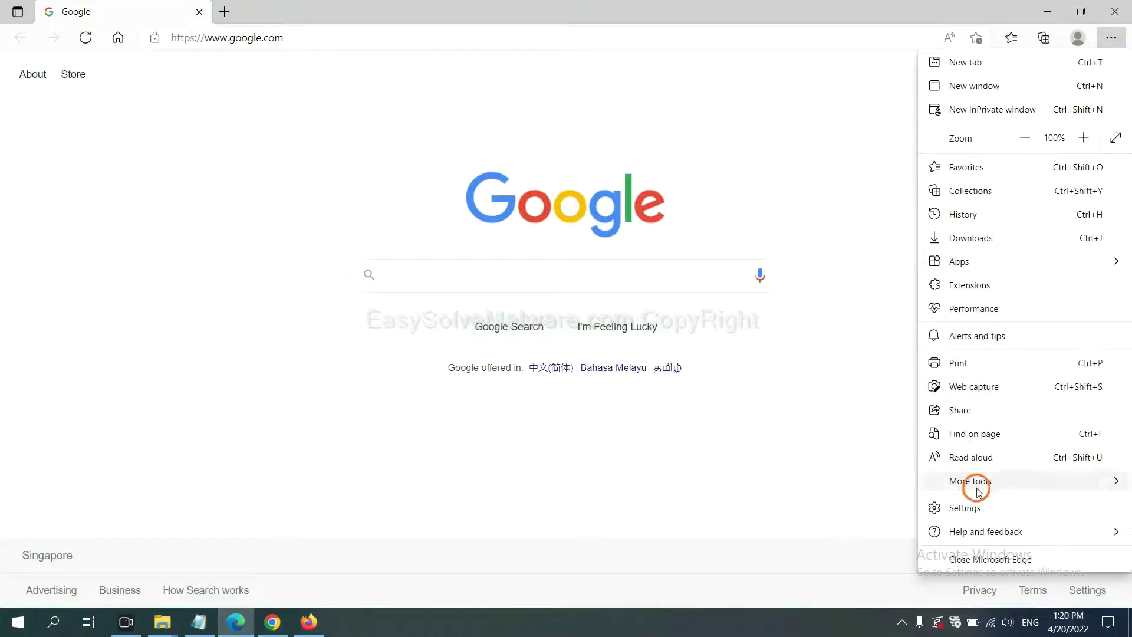
click(978, 509)
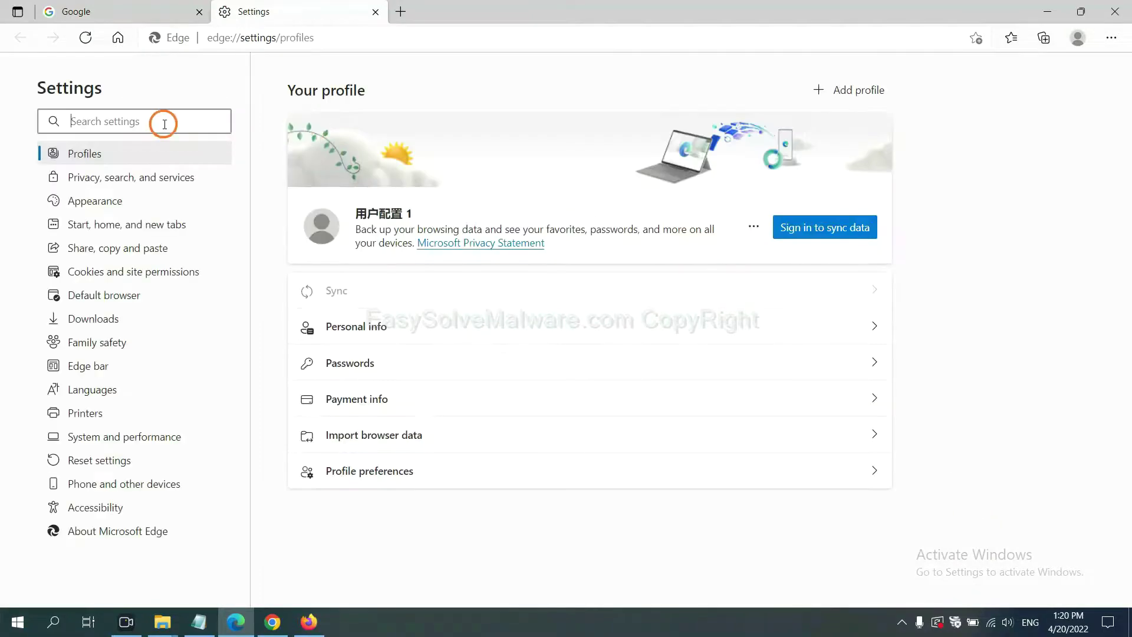
text(re)
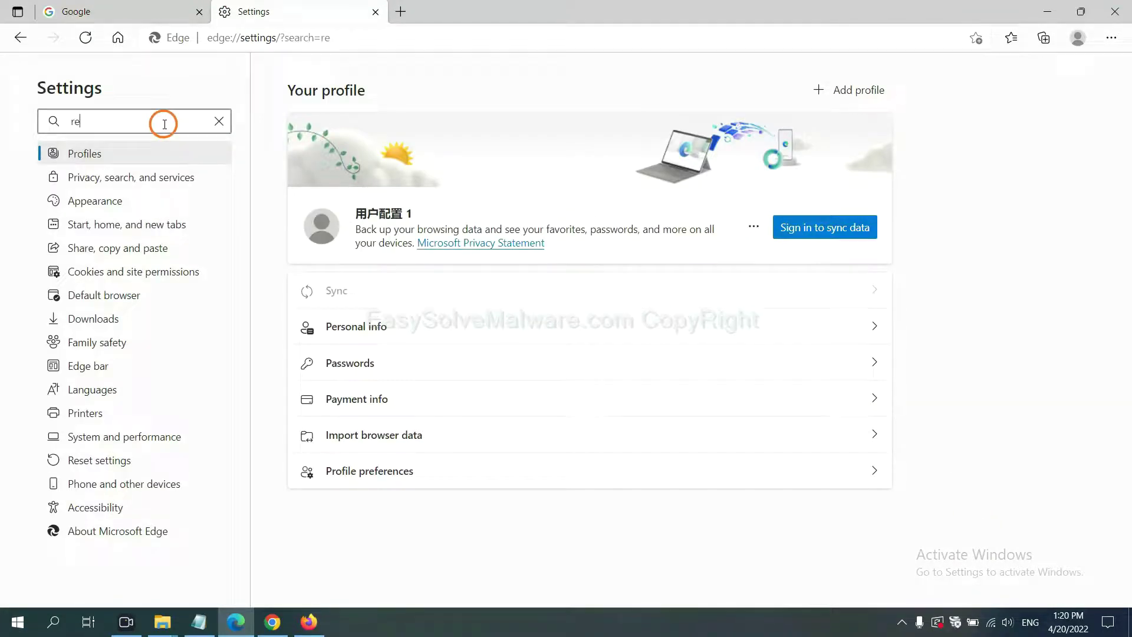
text(set)
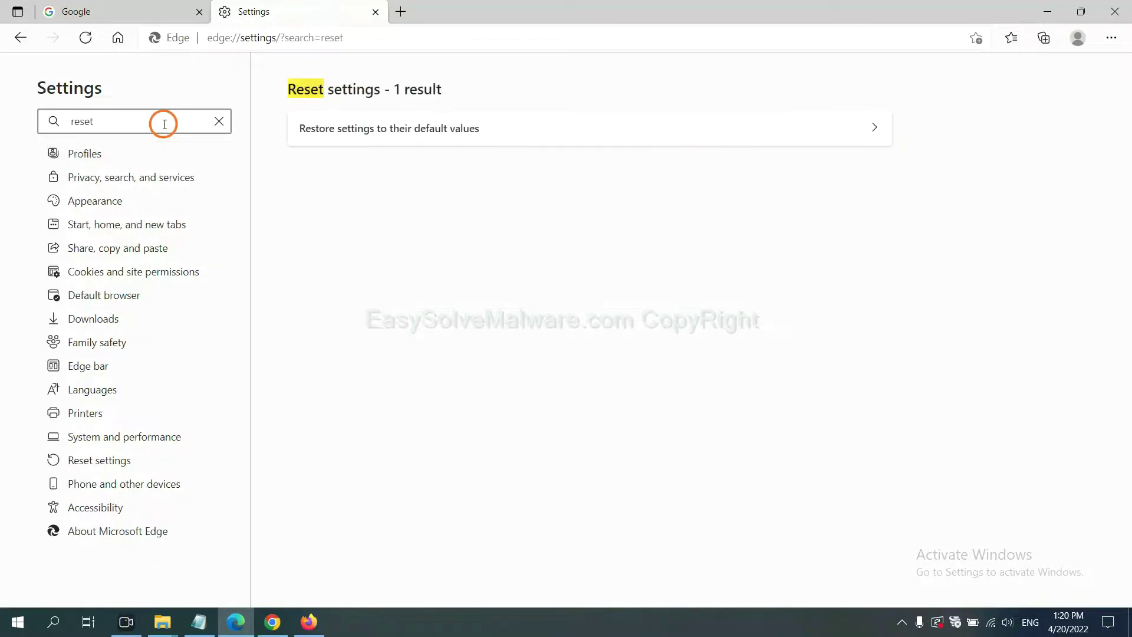
click(396, 122)
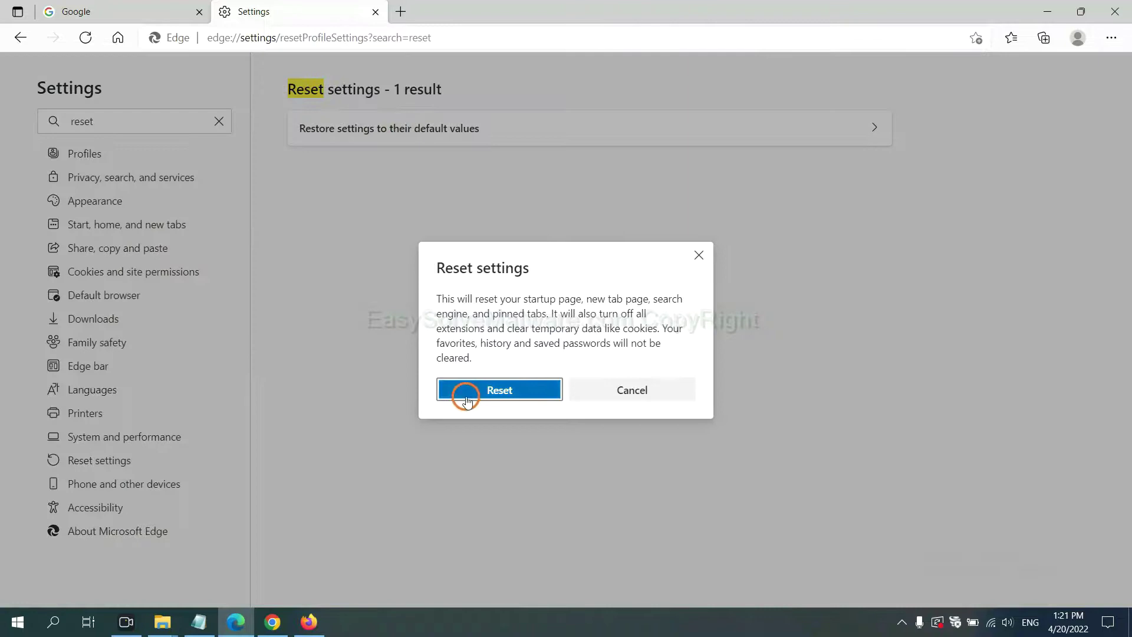